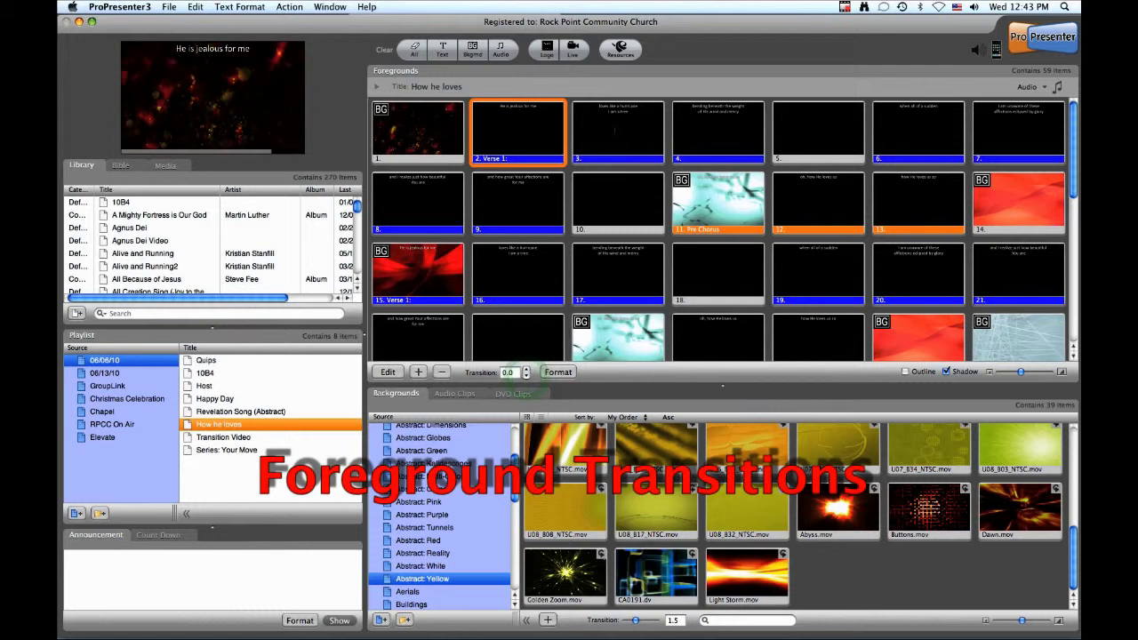
Step: Show slides 3 and 4 without a transition, set the foreground transition to 5.0, and replay slides 3 and 4
left_click(658, 143)
key("Right")
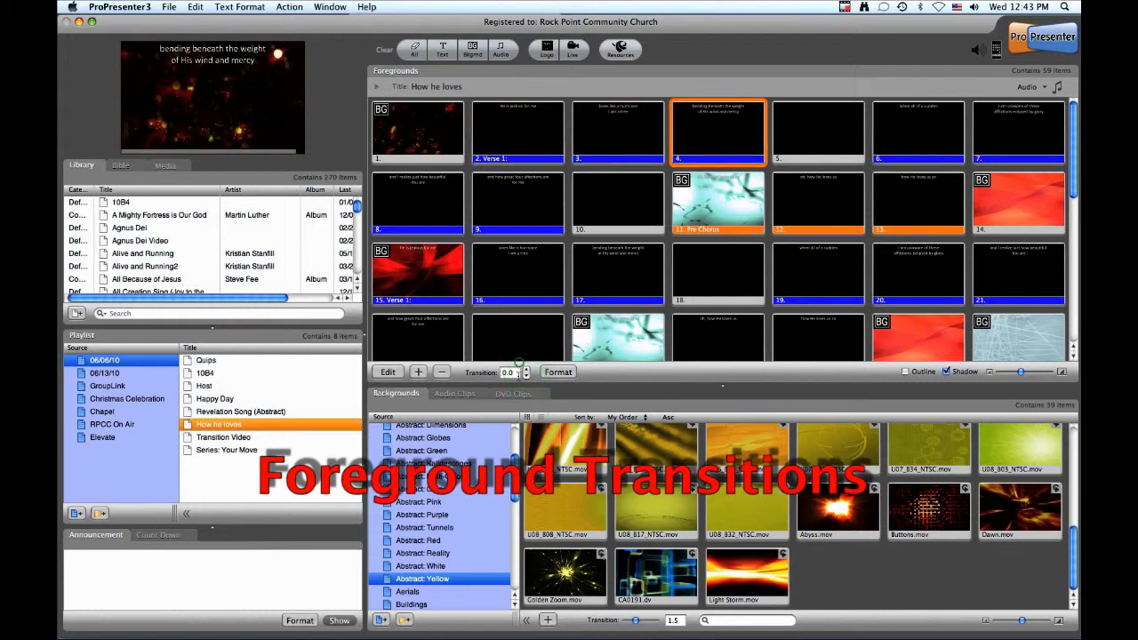
double_click(507, 373)
type("5")
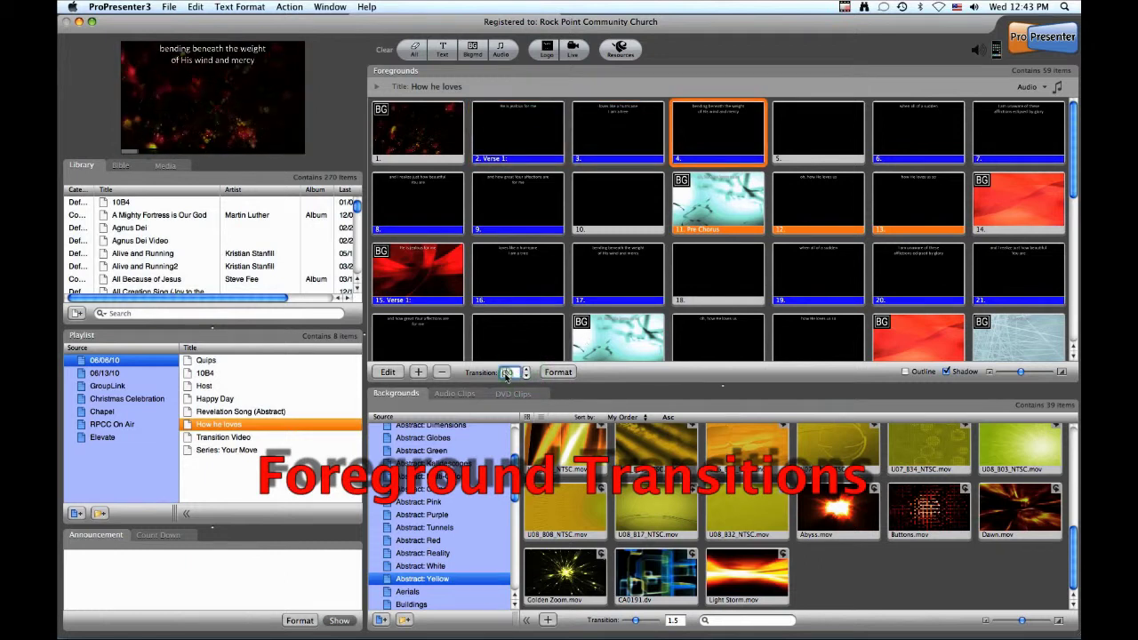
key("Return")
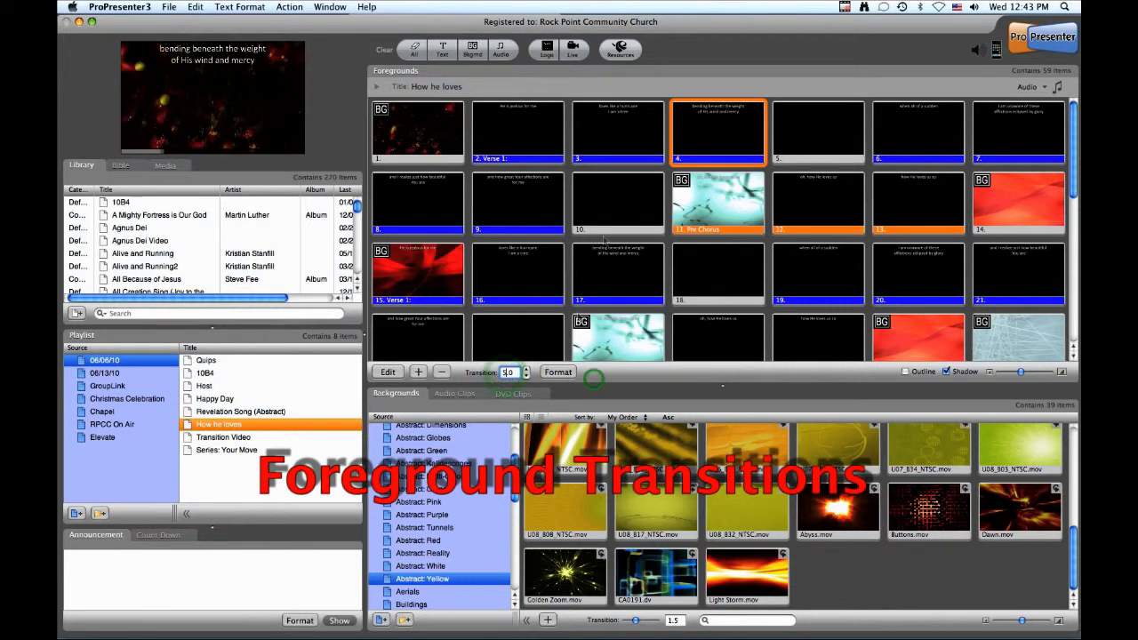
left_click(613, 336)
left_click(588, 111)
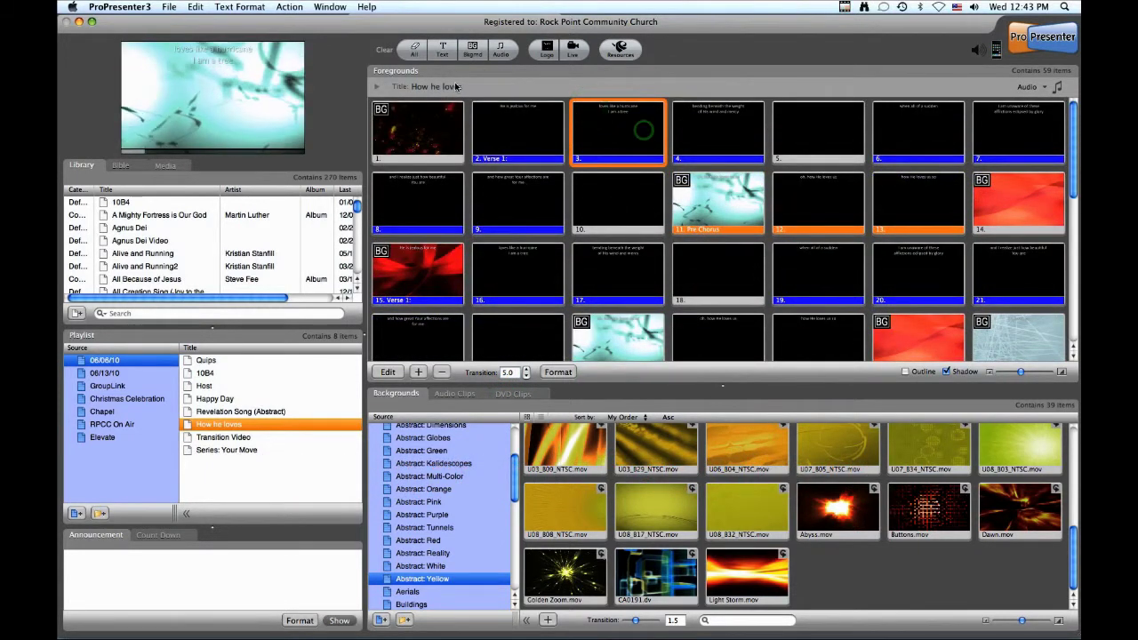
key("Right")
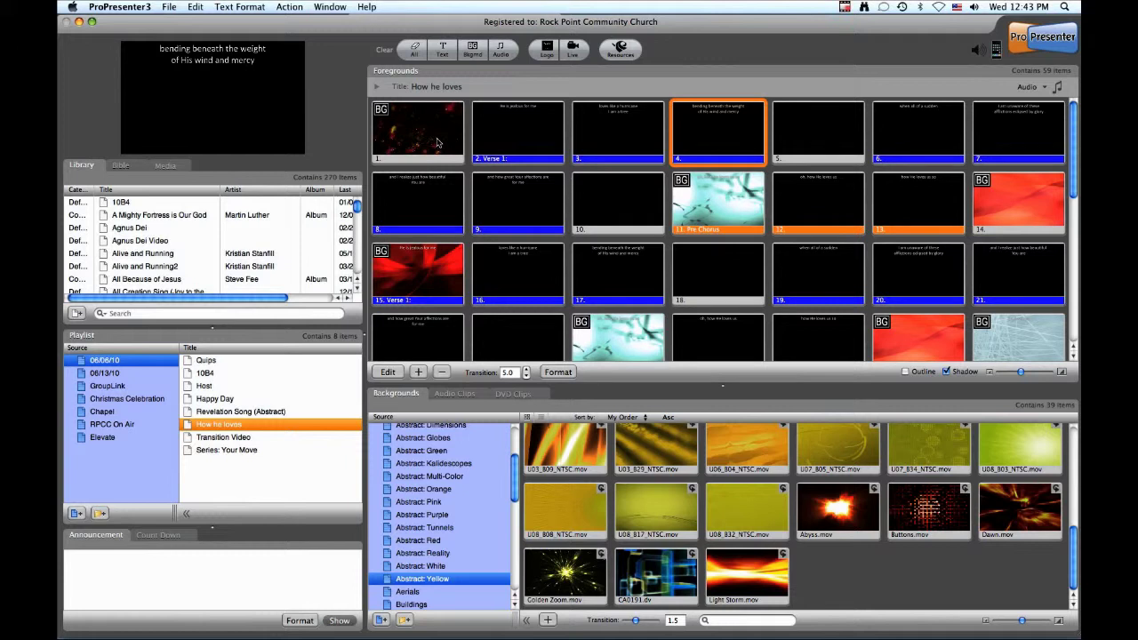
Step: Set the foreground transition to 0.5 and test it by showing slides 3 and 4
double_click(506, 374)
type("0.5")
left_click(604, 135)
left_click(693, 144)
Step: Preview Pre Chorus slide 11 with the text outline on and with both outline and shadow off, restoring only the shadow
left_click(905, 372)
left_click(696, 219)
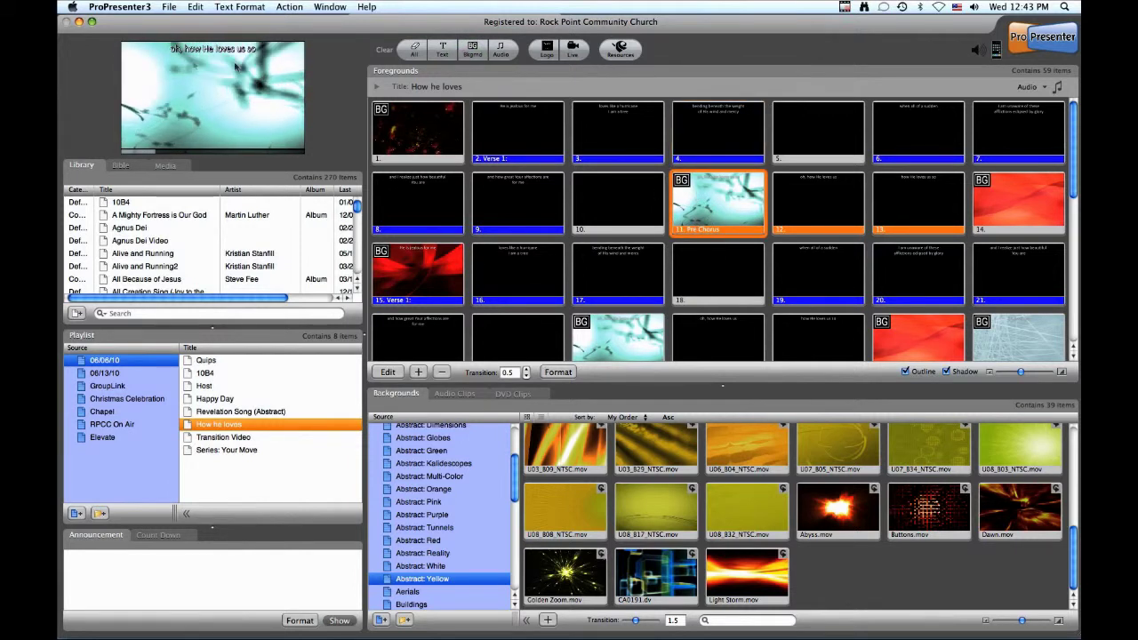
left_click(905, 371)
left_click(946, 371)
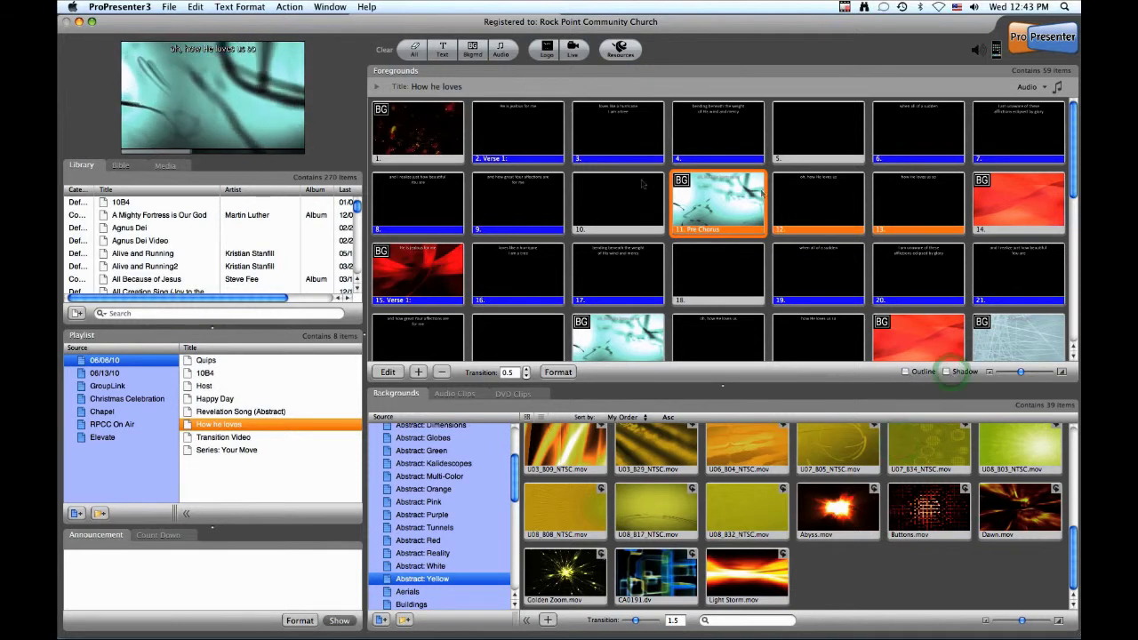
left_click(743, 229)
left_click(946, 372)
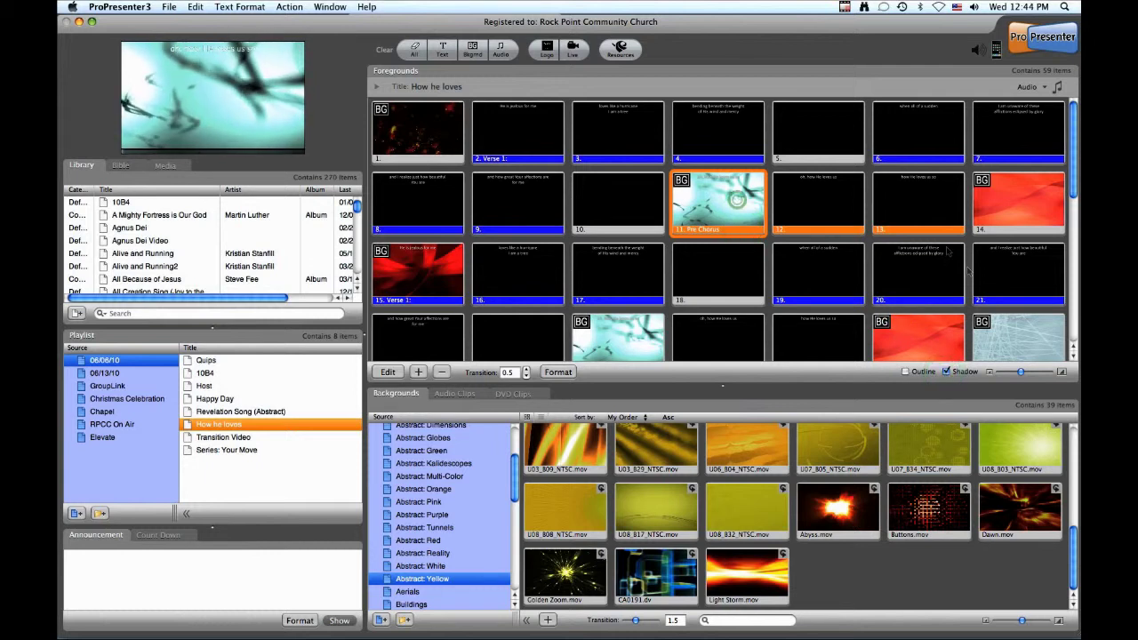
Step: Shrink the foreground slide thumbnails, enlarge them fully, and return them to seven per row
mouse_move(1020, 372)
left_mouse_down()
mouse_move(1054, 373)
mouse_move(1012, 373)
left_mouse_up()
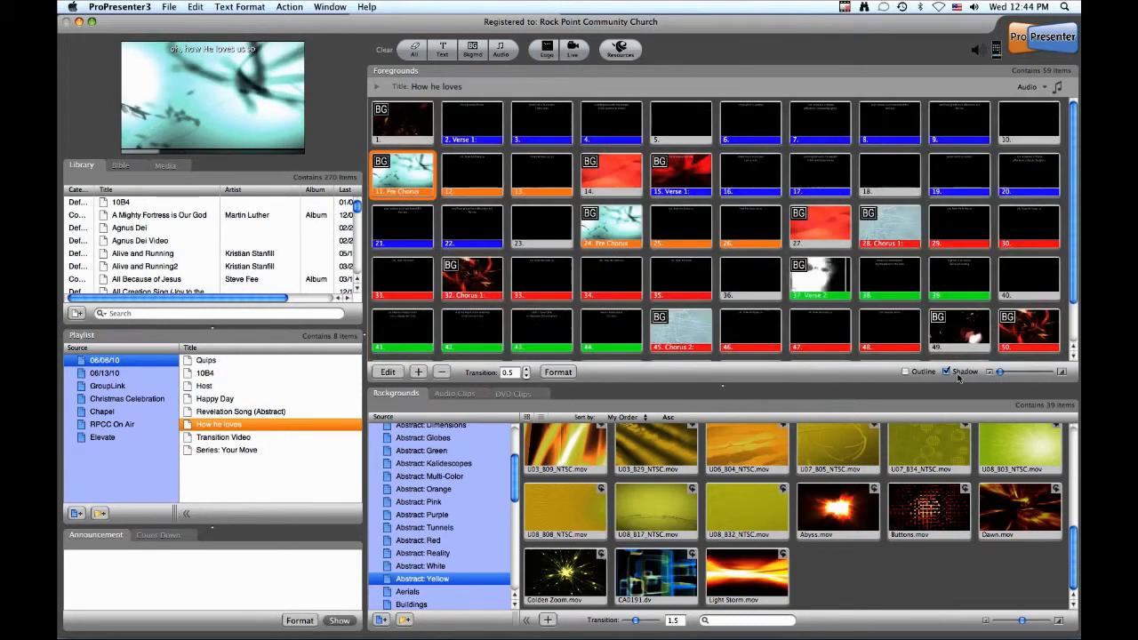
scroll(931, 306, "down", 2)
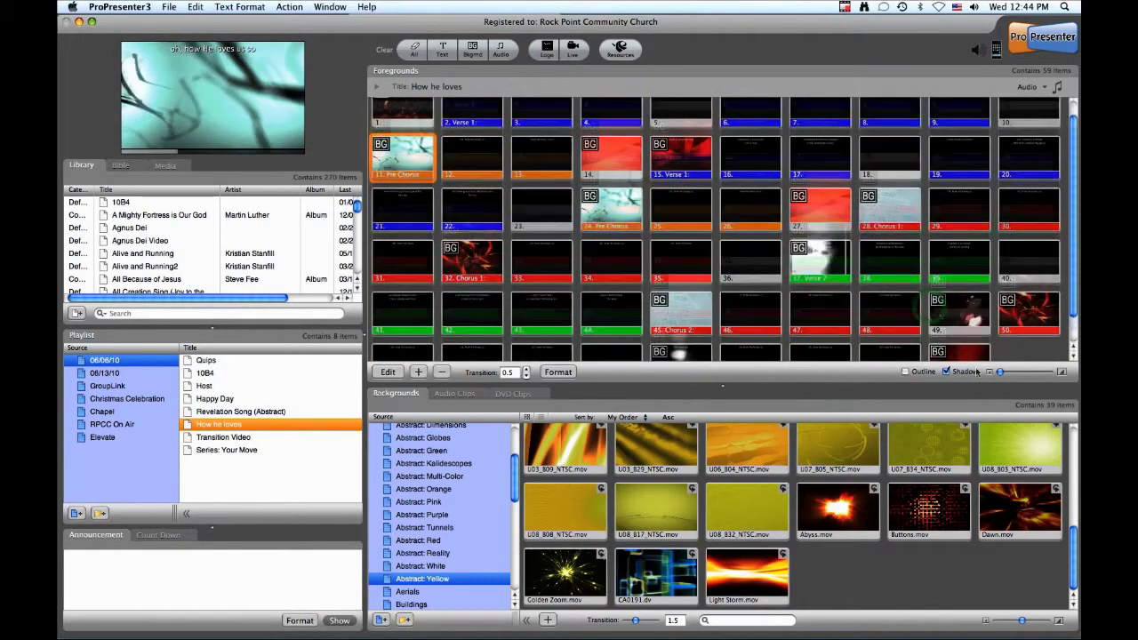
left_click(1034, 372)
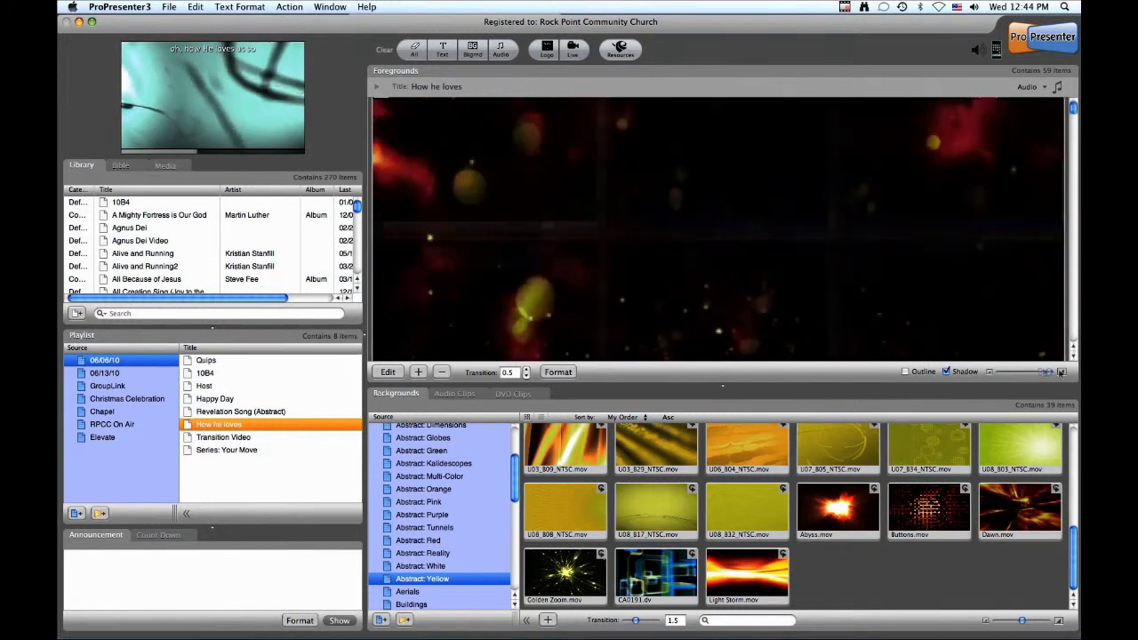
left_click_drag(1036, 377, 1020, 376)
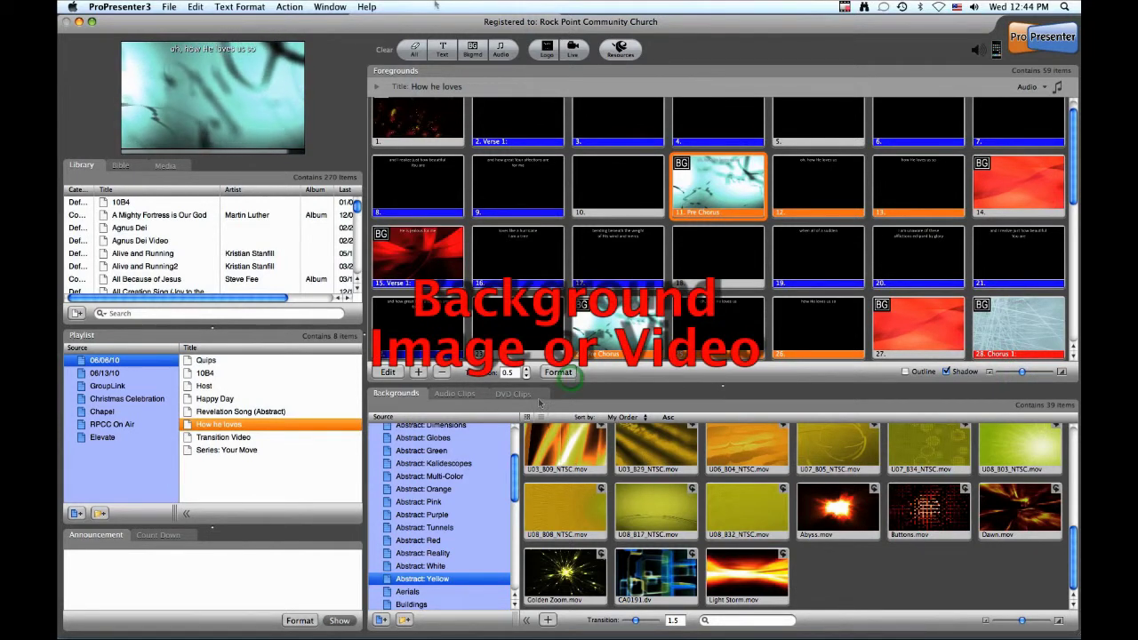
Step: Clear all live output and examine the playback options for U03_B09_NTSC.mov without changing them
left_click(418, 51)
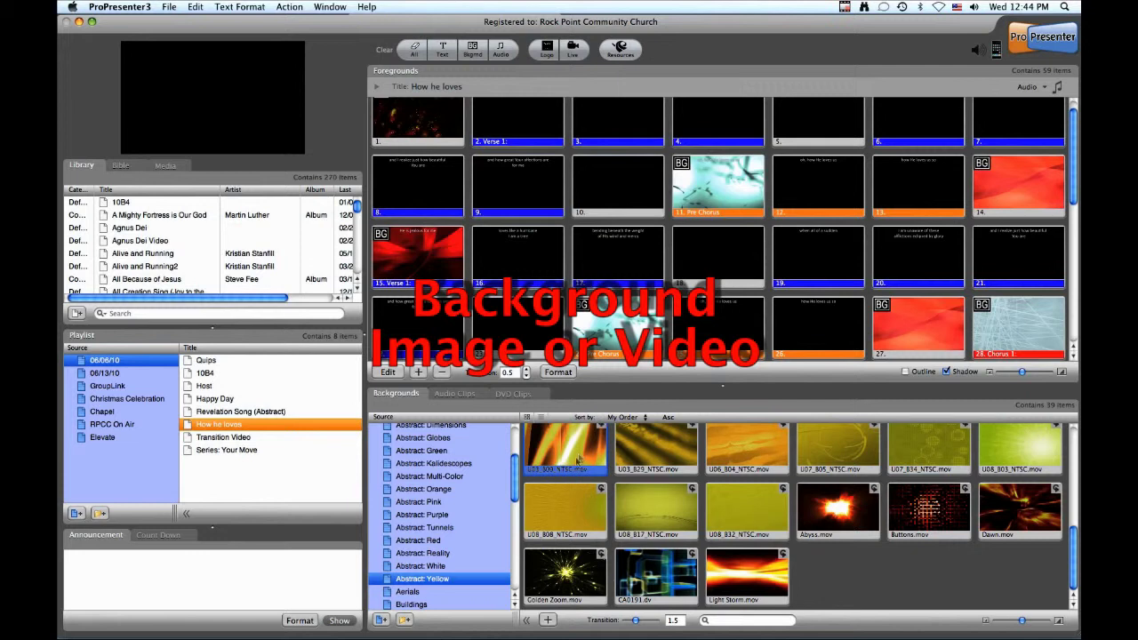
scroll(578, 454, "up", 2)
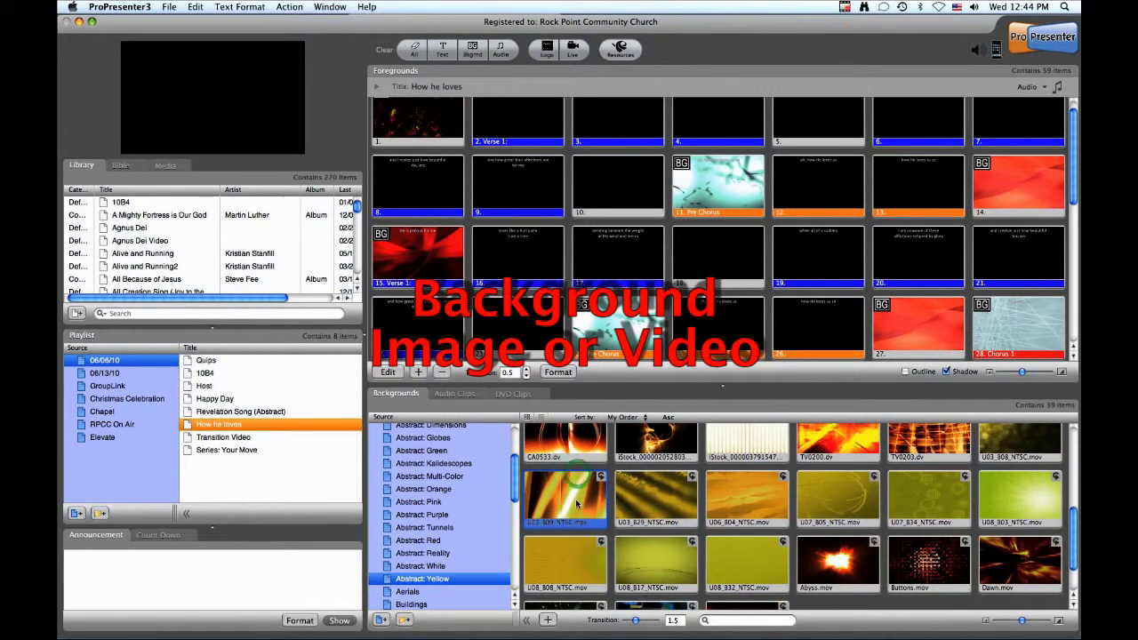
right_click(580, 500)
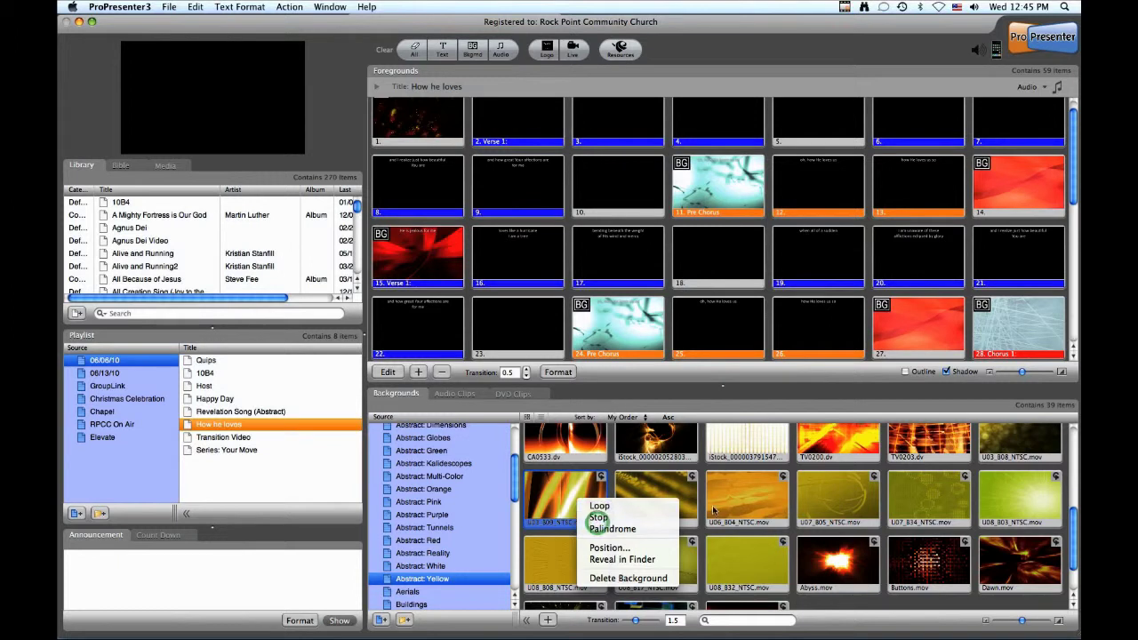
left_click(695, 485)
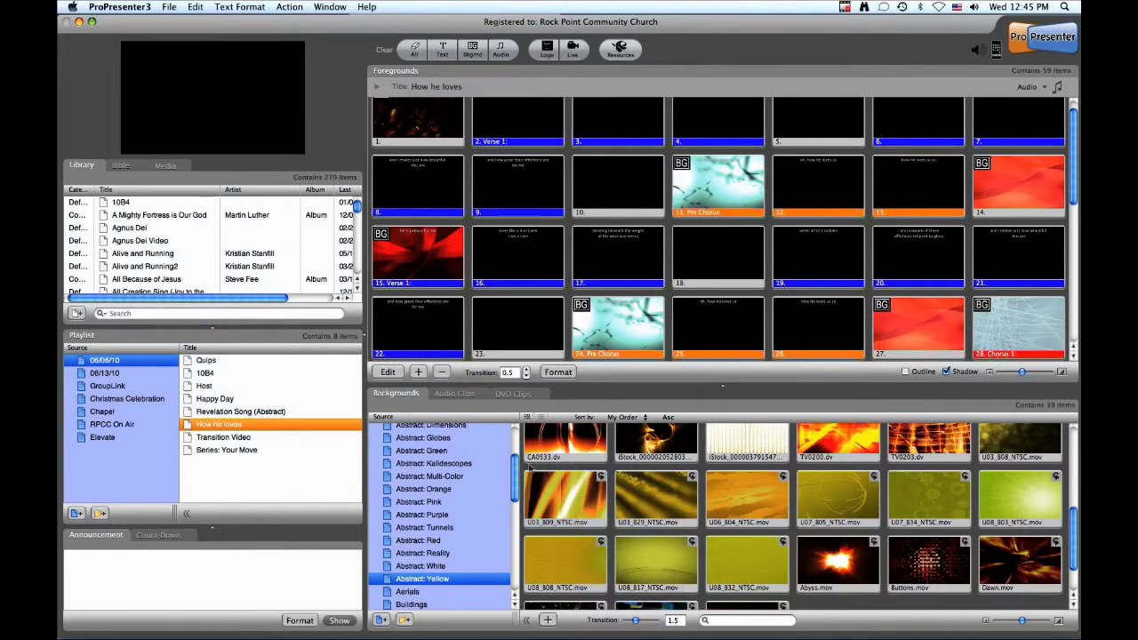
Step: Show slide 24, set the background transition to 0, and show slide 27 to test the instant change
left_click(603, 329)
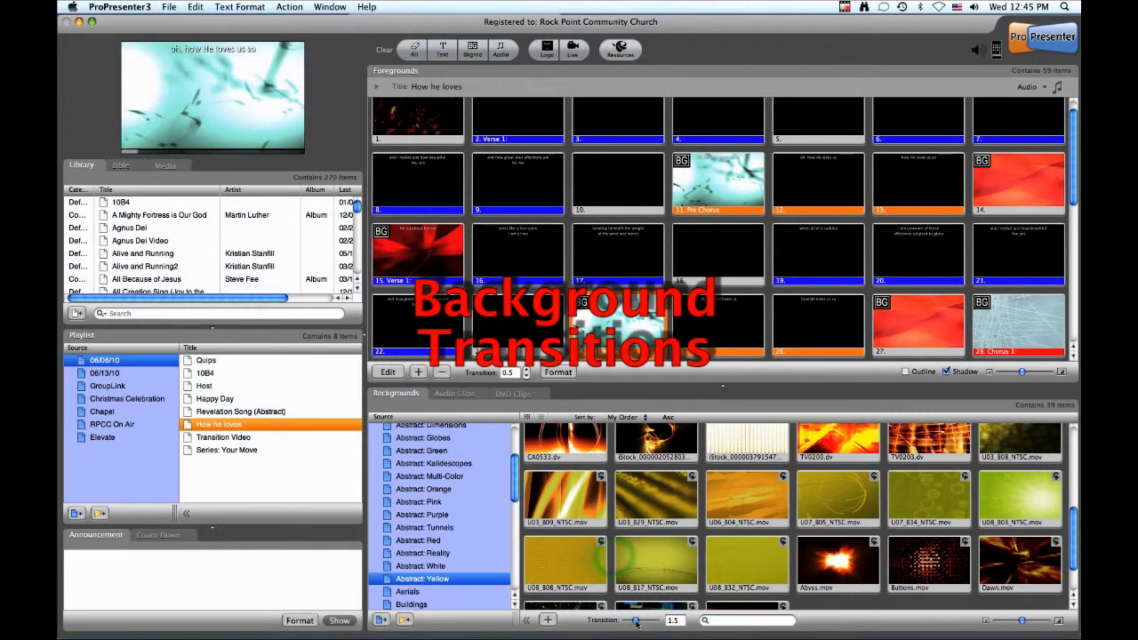
left_click_drag(636, 624, 627, 620)
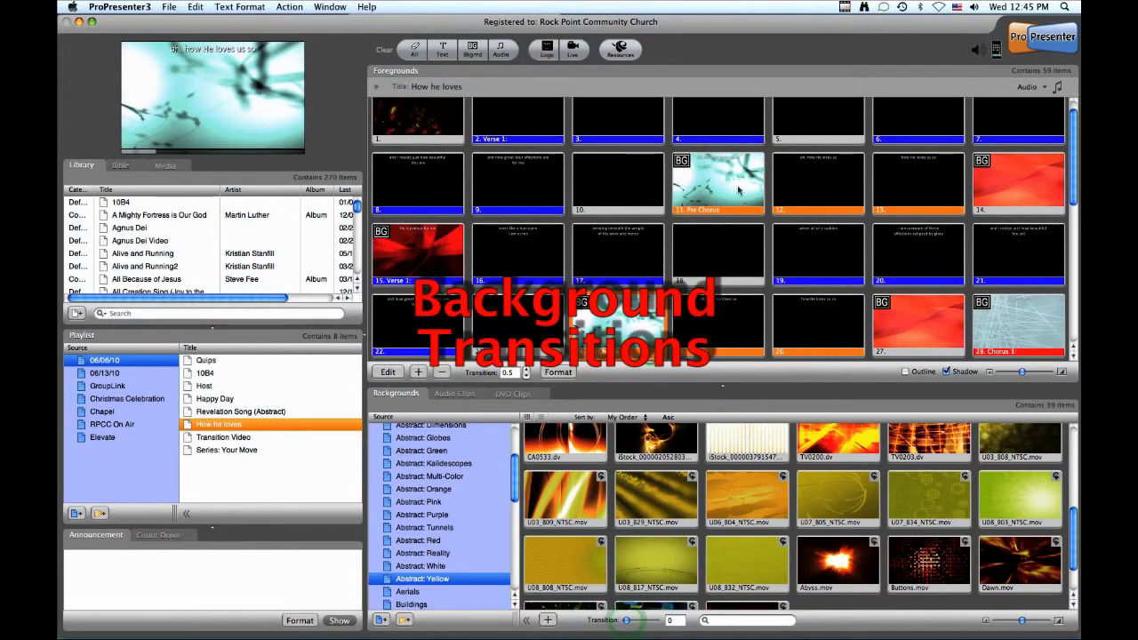
left_click(885, 317)
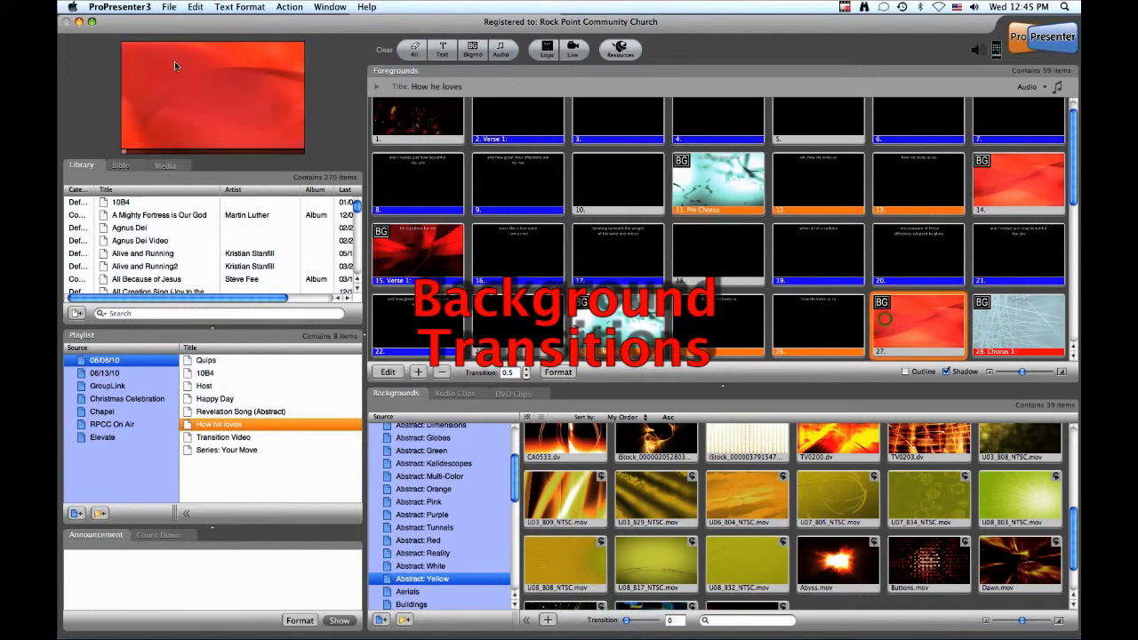
Step: Set the background transition to 5.0, show Chorus slide 28 to test it, and restore the transition to 1.5
left_click_drag(627, 621, 702, 620)
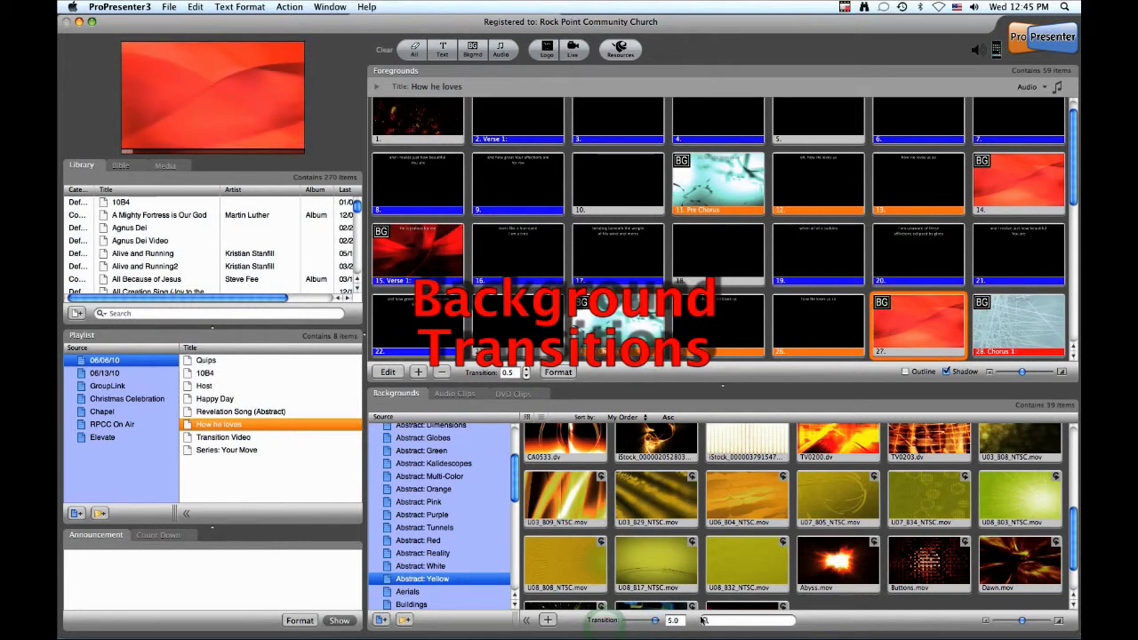
left_click(996, 314)
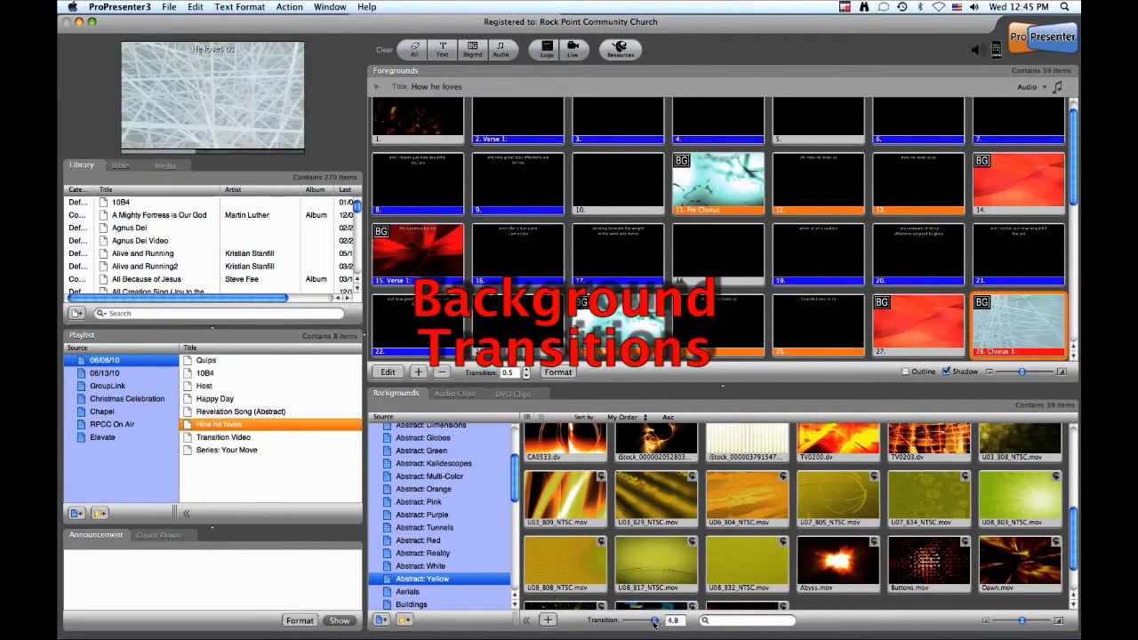
left_click_drag(655, 622, 637, 626)
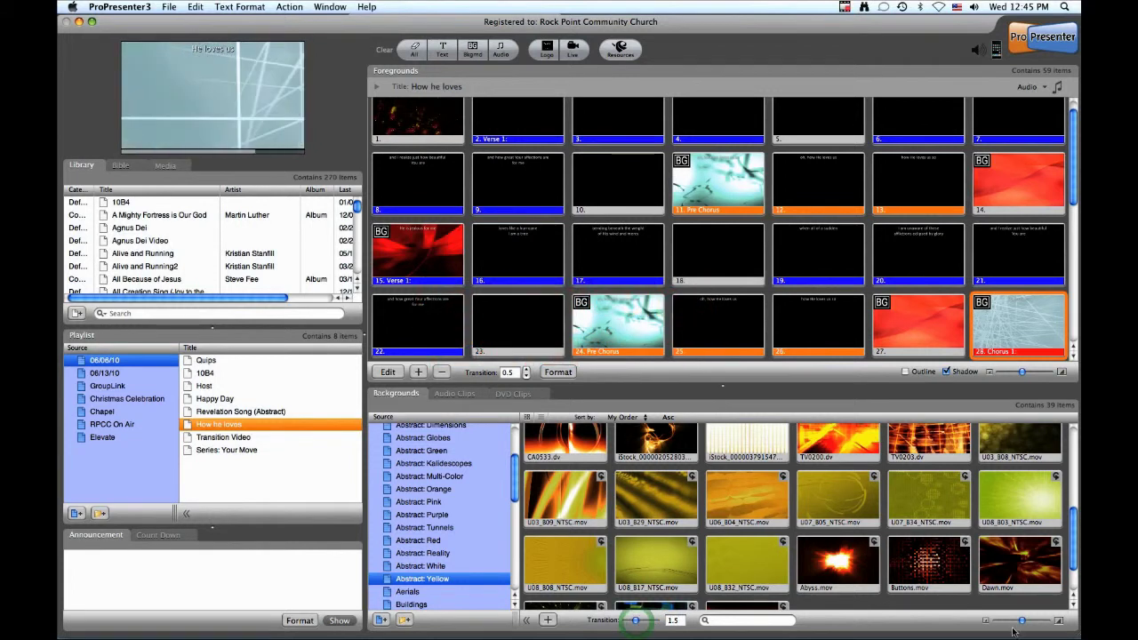
Step: Start a media import for the Abstract: Yellow backgrounds, browse the LaCie drive, and cancel the import
mouse_move(1021, 622)
left_mouse_down()
mouse_move(1033, 621)
mouse_move(1022, 622)
left_mouse_up()
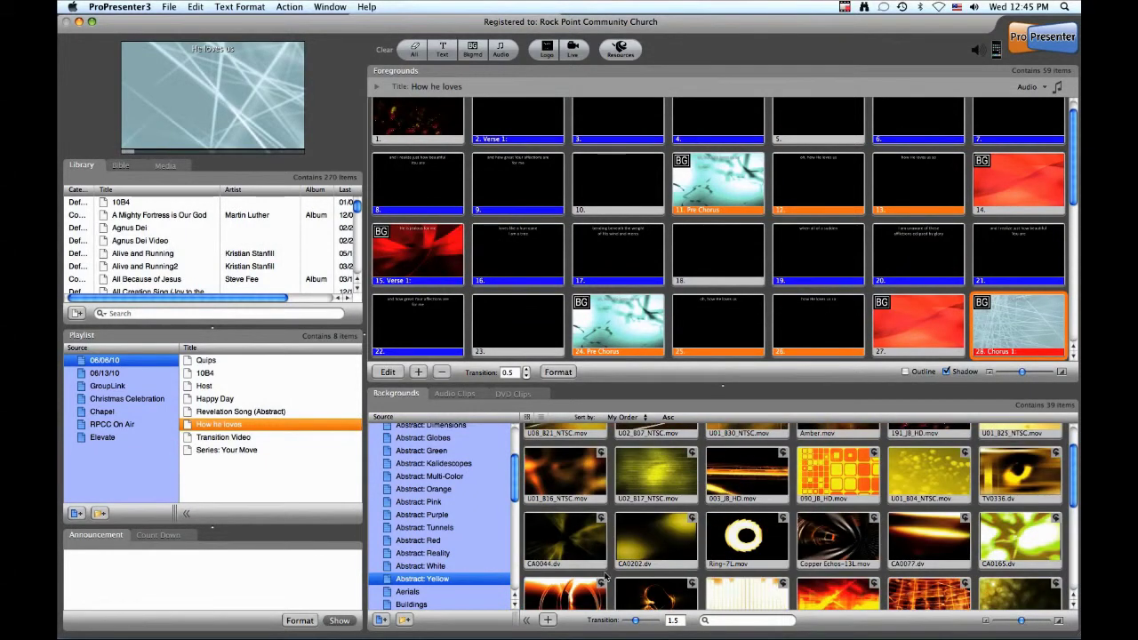
left_click(485, 580)
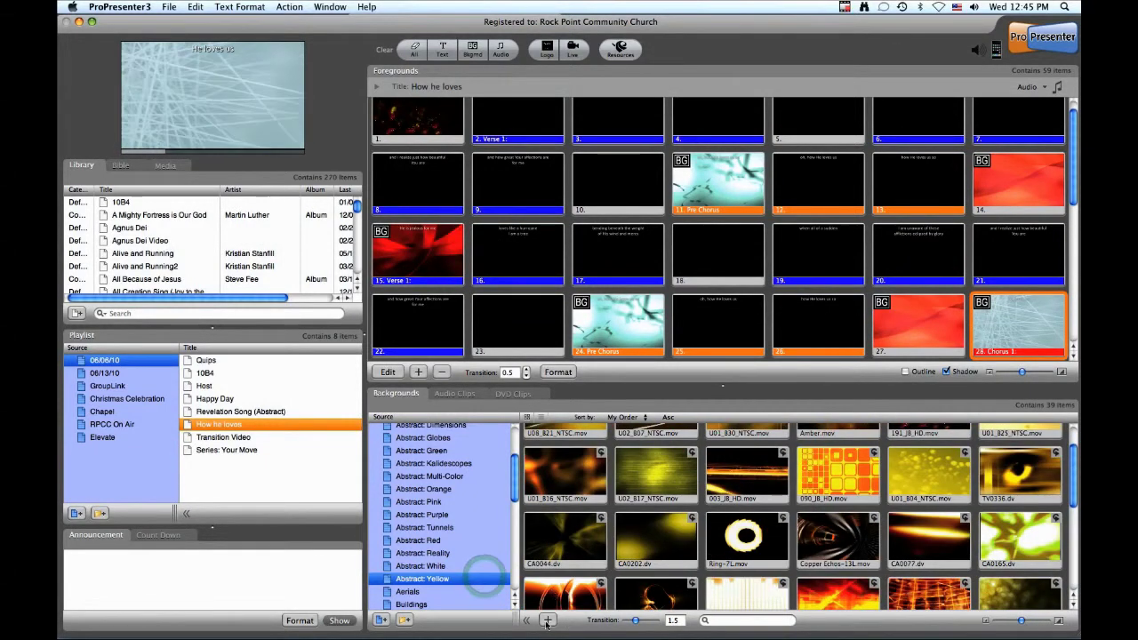
left_click(547, 620)
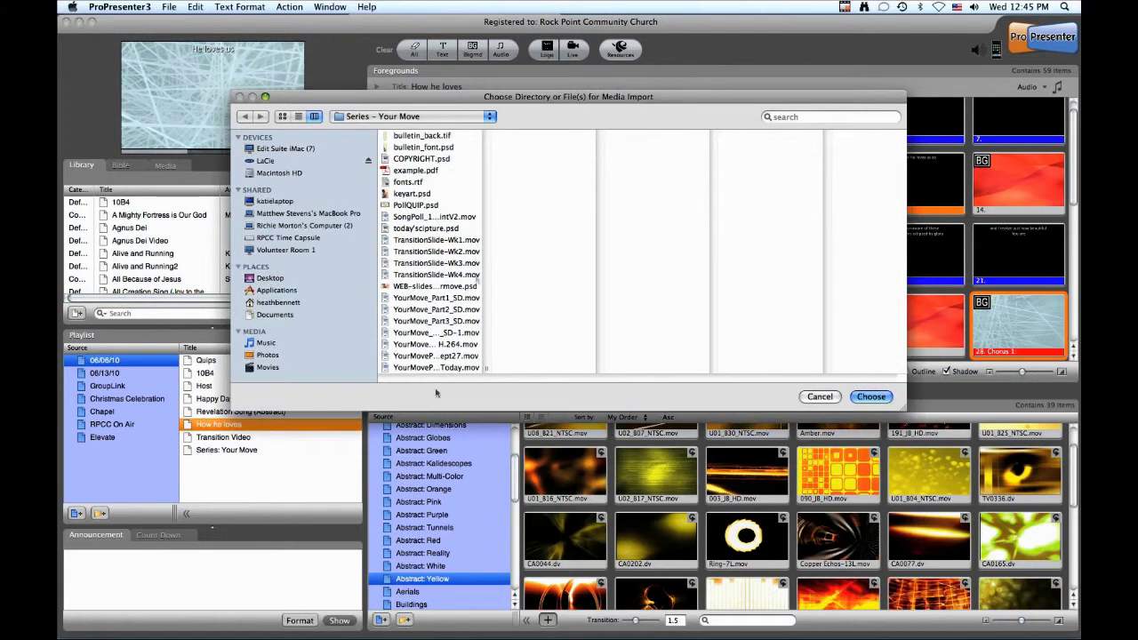
left_click(372, 433)
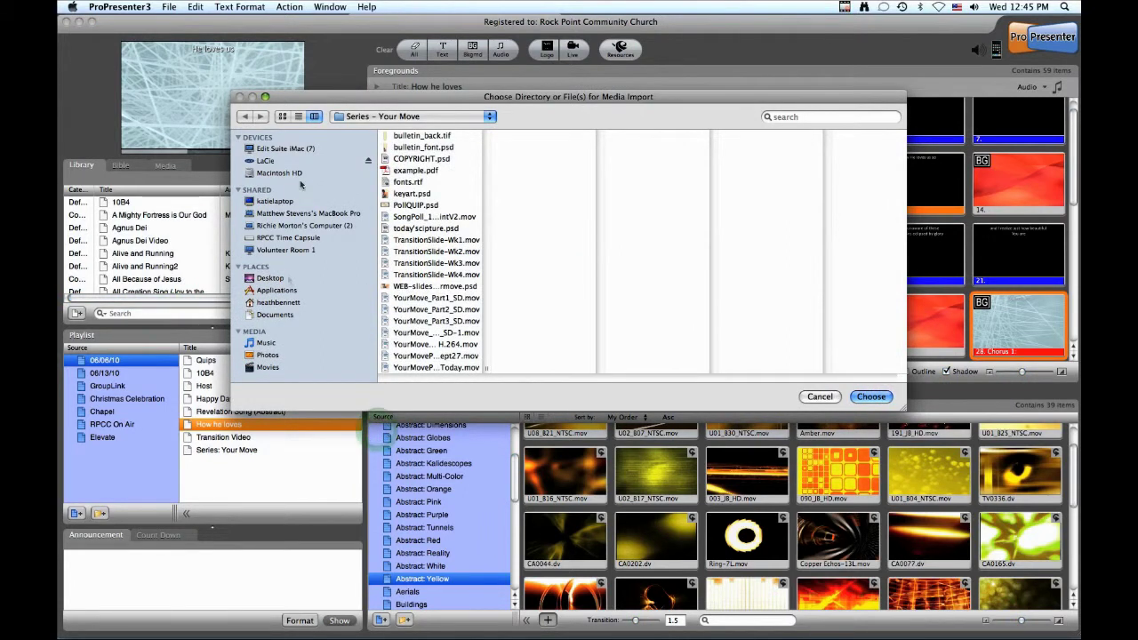
left_click(282, 162)
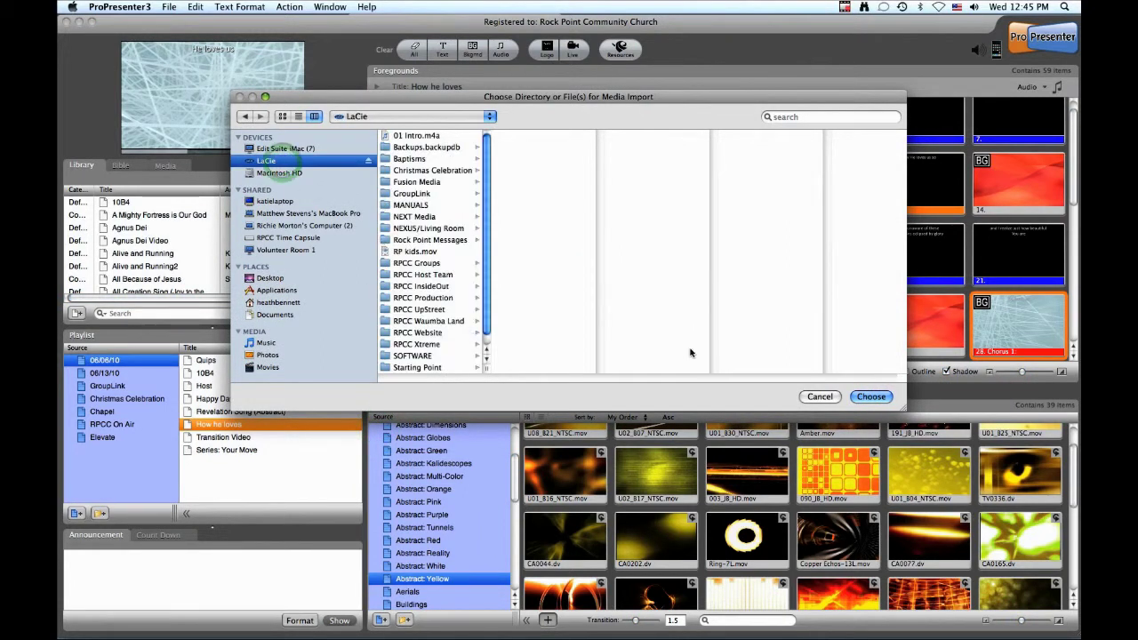
left_click(814, 398)
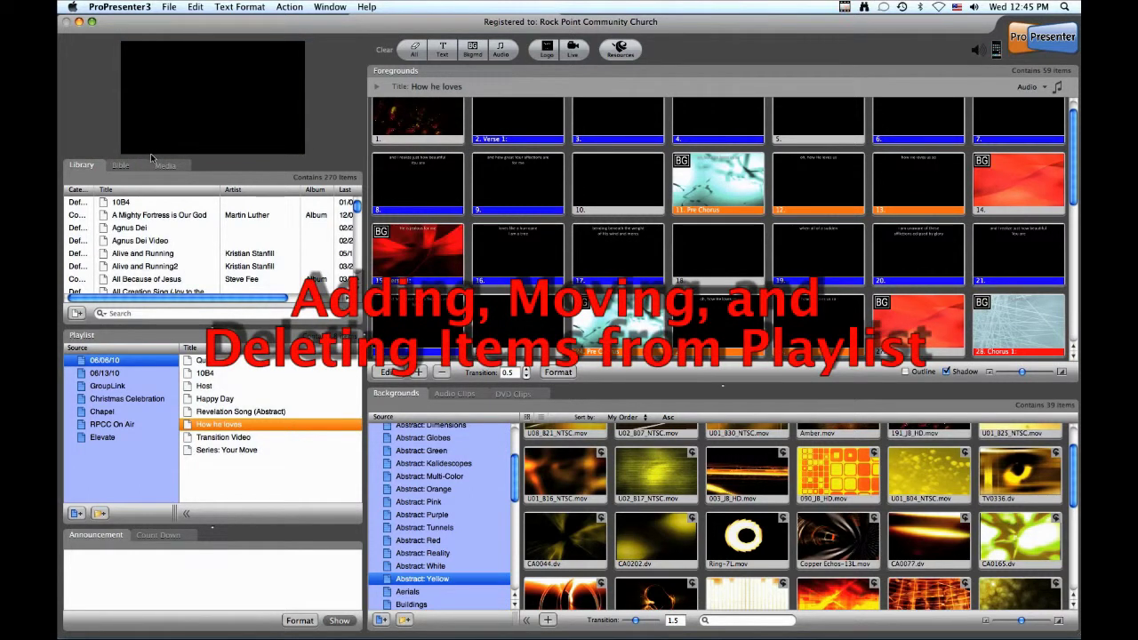
Step: Try to add Alive and Running2 from the library to the 06/06/10 playlist, and open Alive and Running
left_click(140, 240)
left_click_drag(142, 266, 218, 369)
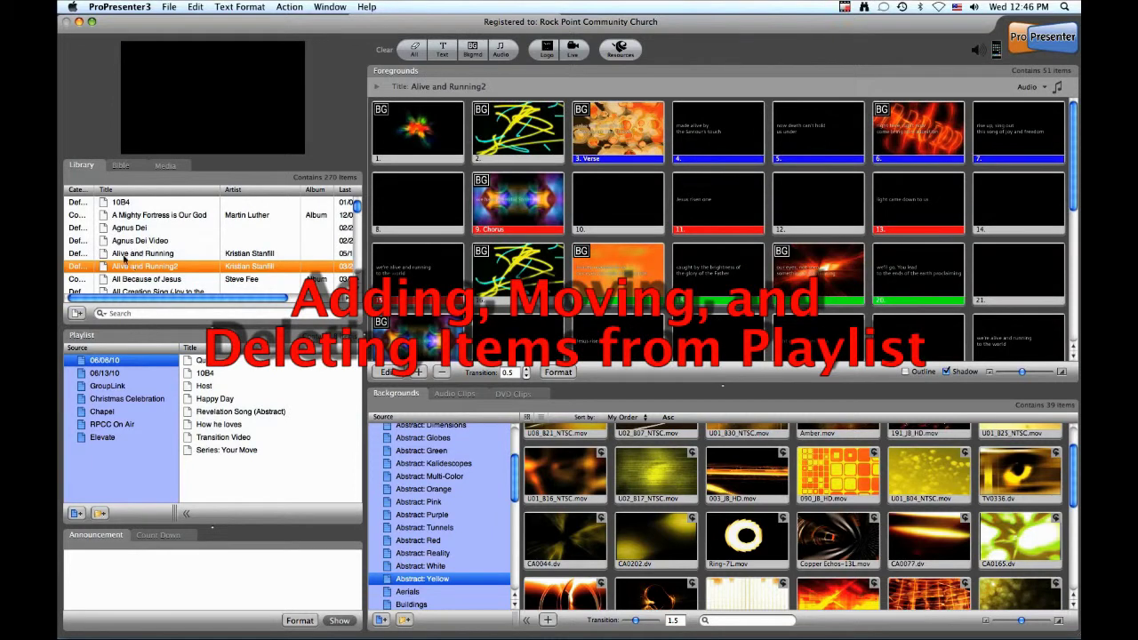
left_click(130, 263)
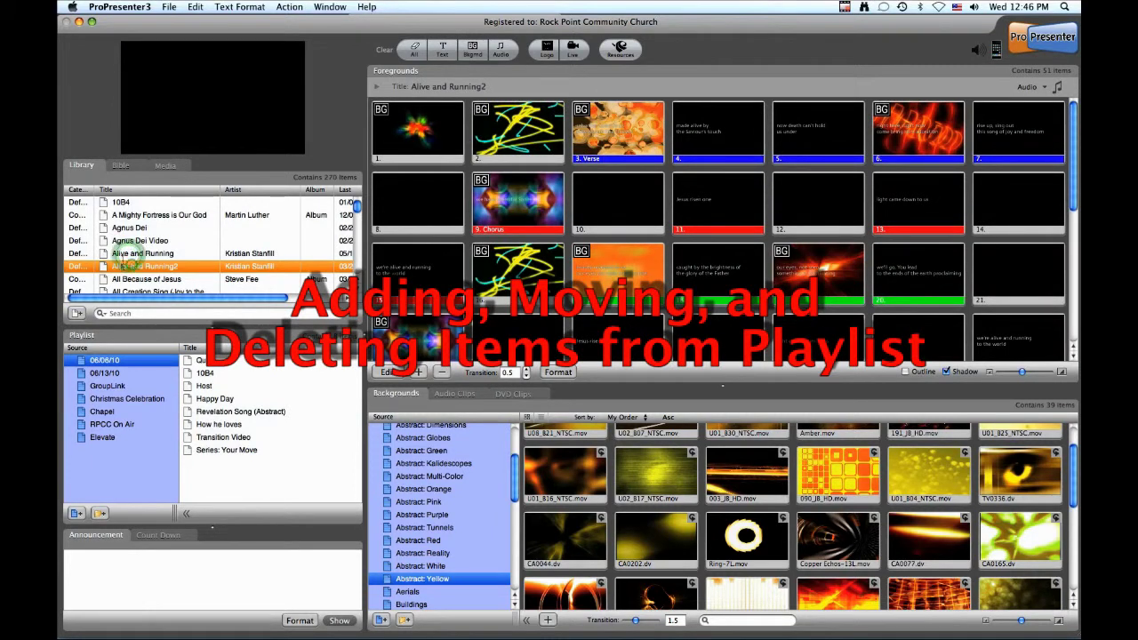
left_click(130, 255)
Step: Search the library for "Mystery" and open that song's slides
left_click(143, 313)
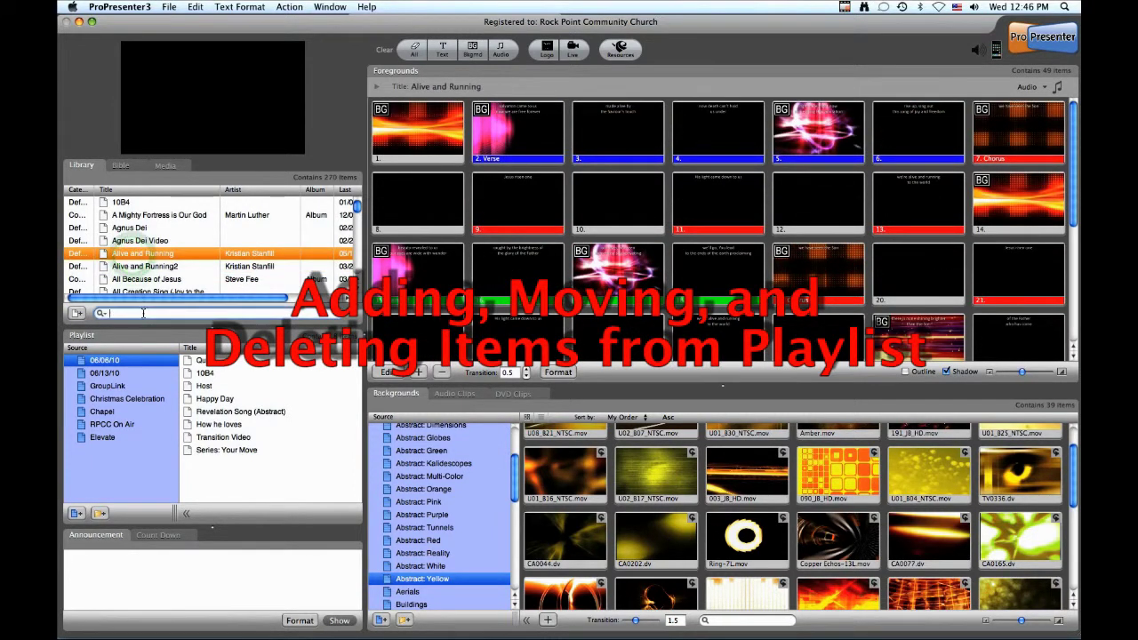
type("Mystery")
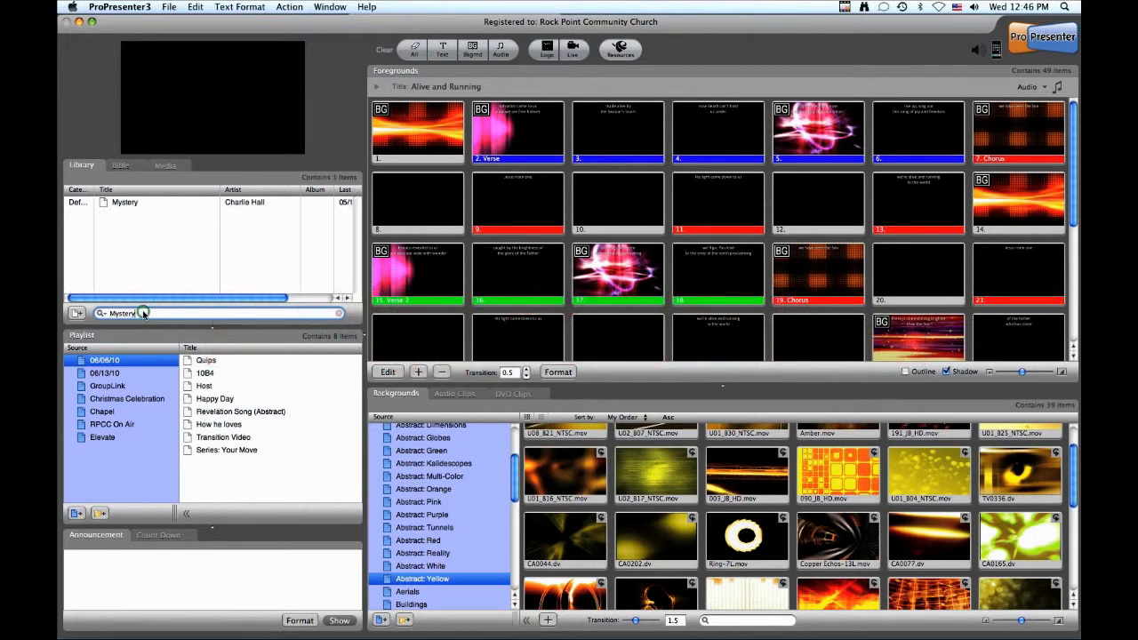
left_click(133, 203)
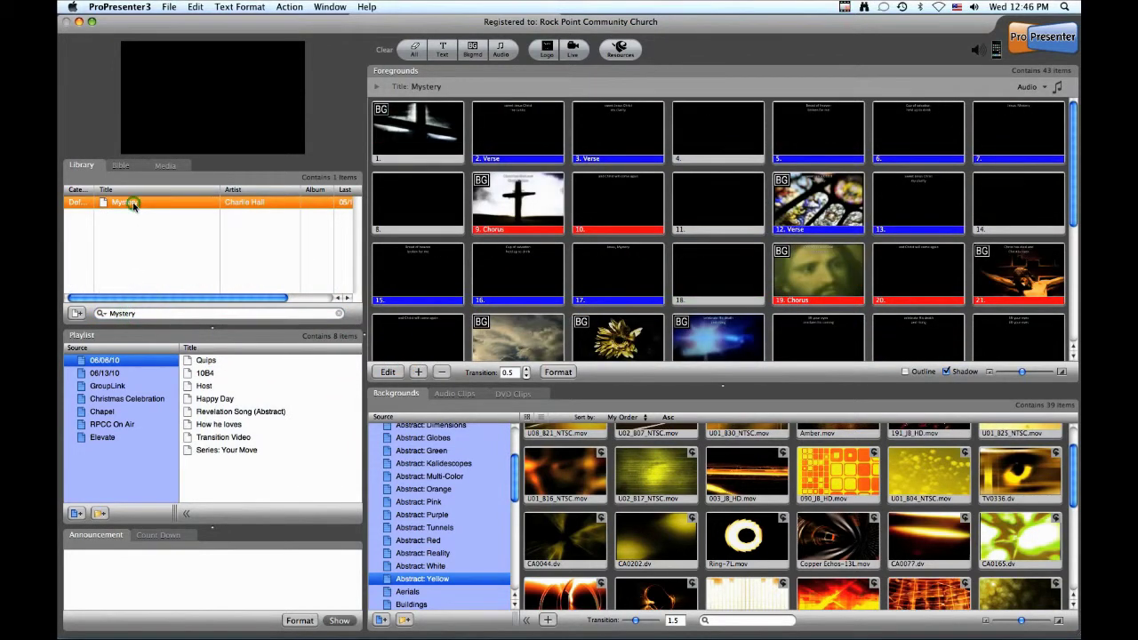
Step: Try to add Mystery to the 06/06/10 playlist and move its last item, open Host, and reselect the playlist
left_click_drag(133, 207, 196, 319)
left_click_drag(205, 449, 222, 476)
left_click(233, 384)
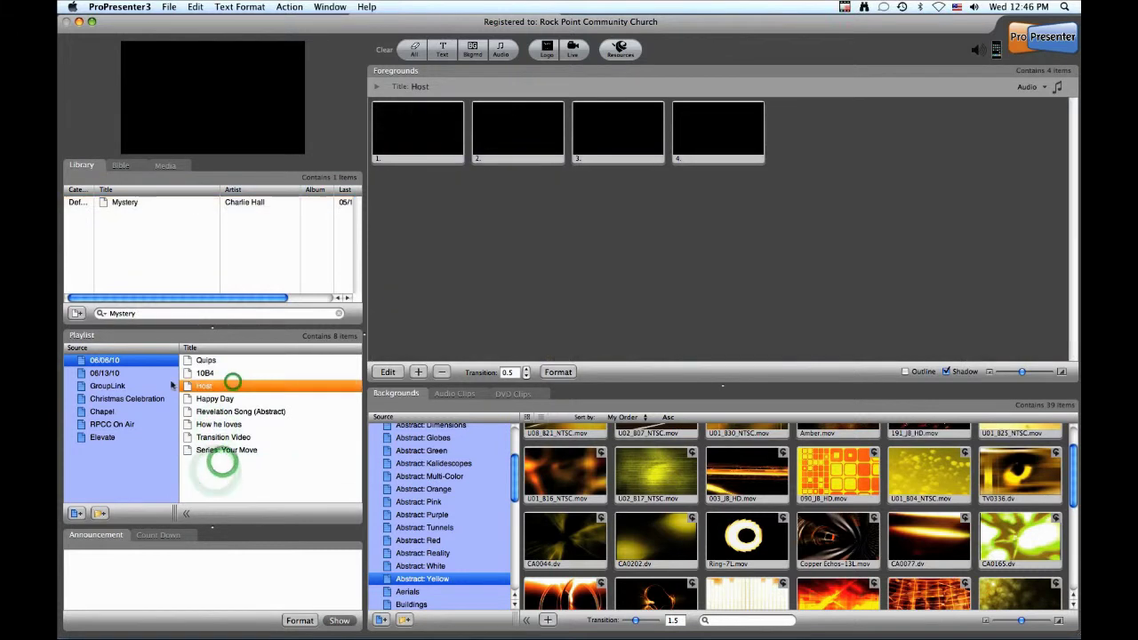
left_click(149, 361)
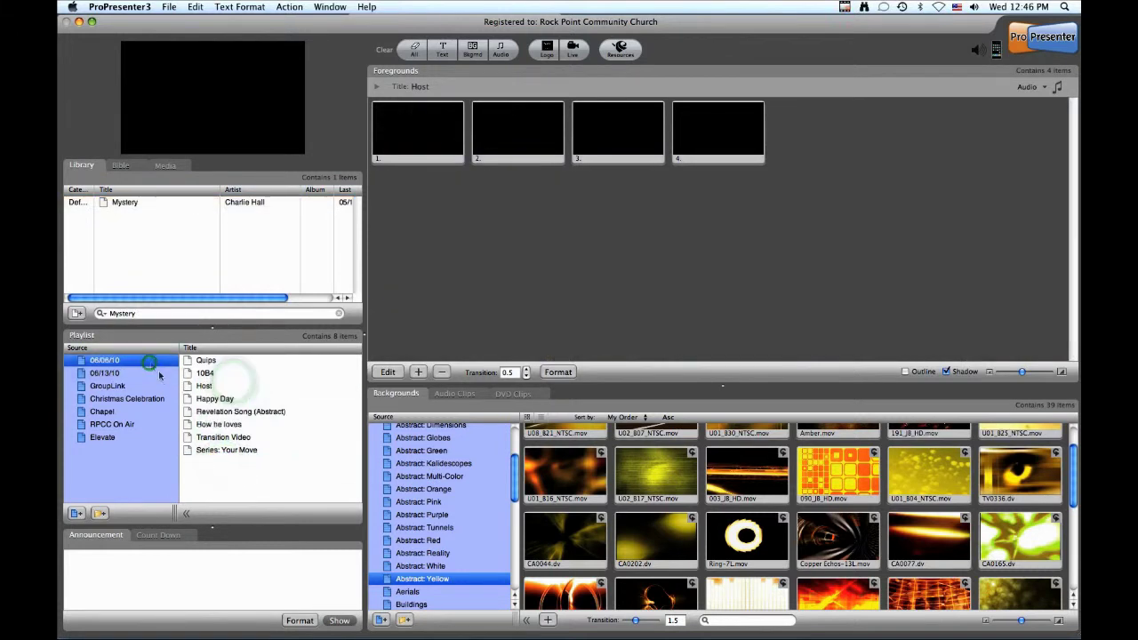
Step: Add Mystery from the library to the 06/06/10 playlist twice, once below Revelation Song (Abstract) and once at the end
left_click(223, 451)
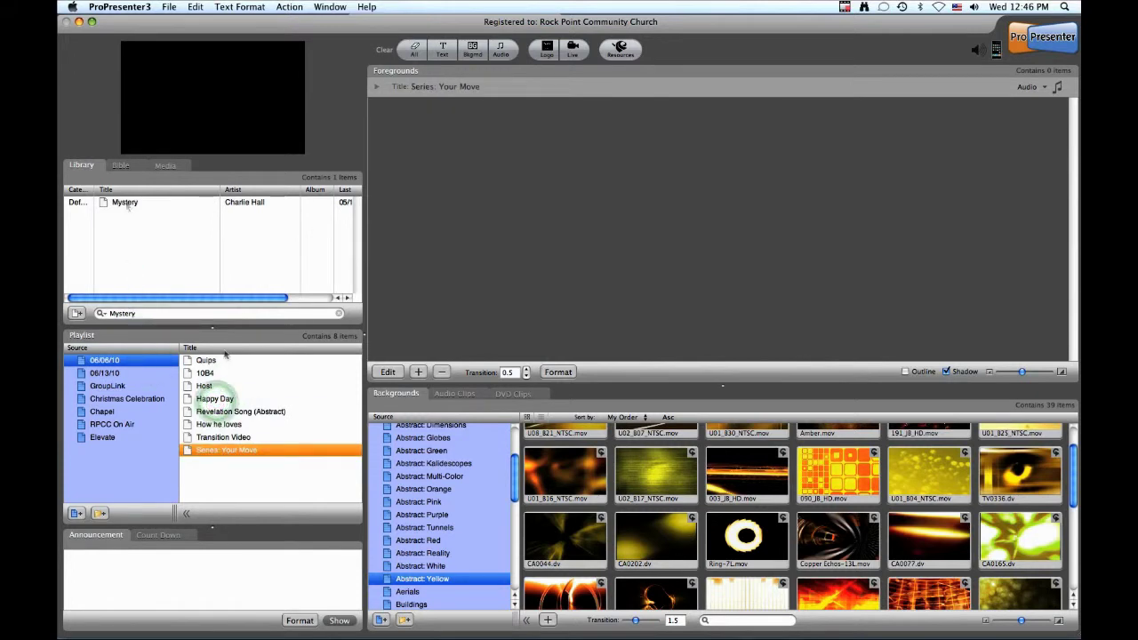
left_click(122, 374)
left_click(143, 361)
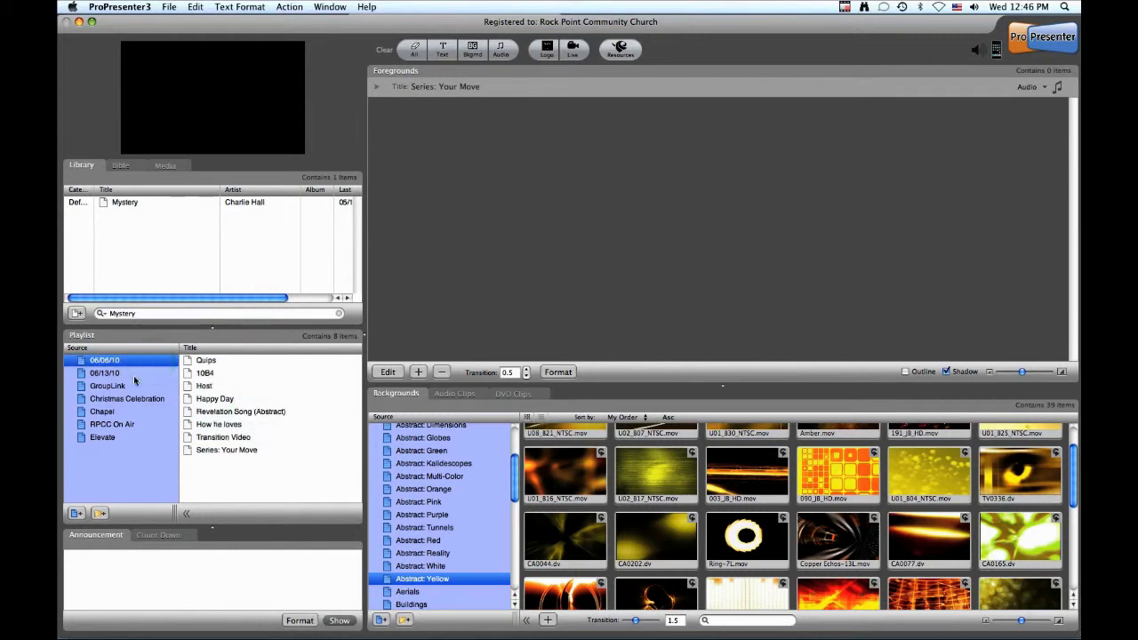
key("super+p")
key("super+p")
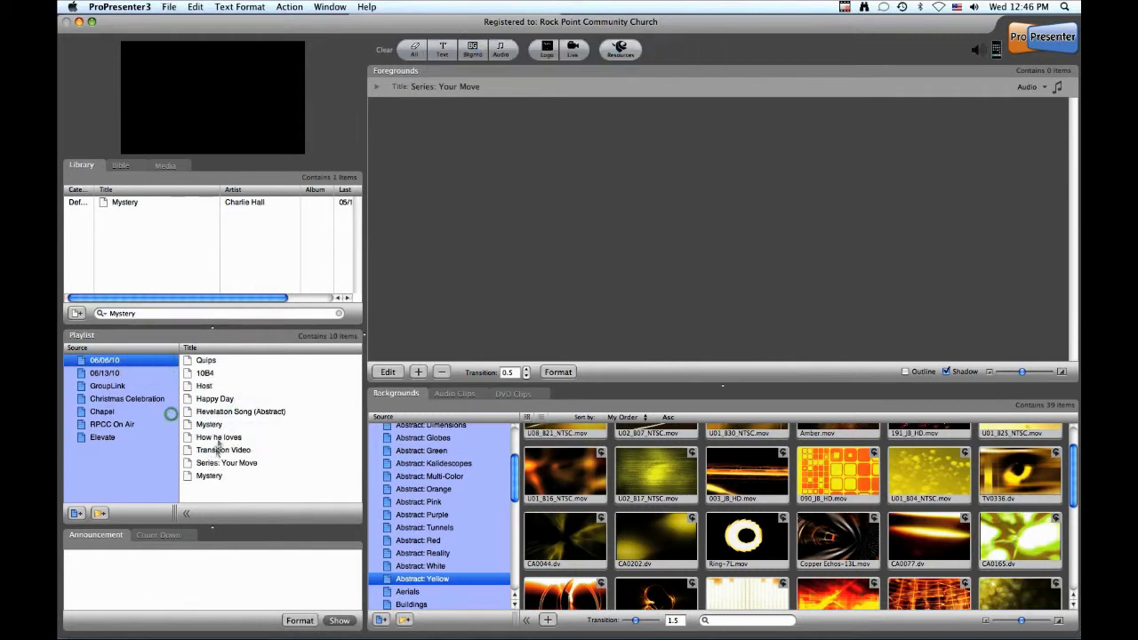
Step: Remove both Mystery entries from the 06/06/10 playlist and clear the library search
left_click(209, 477)
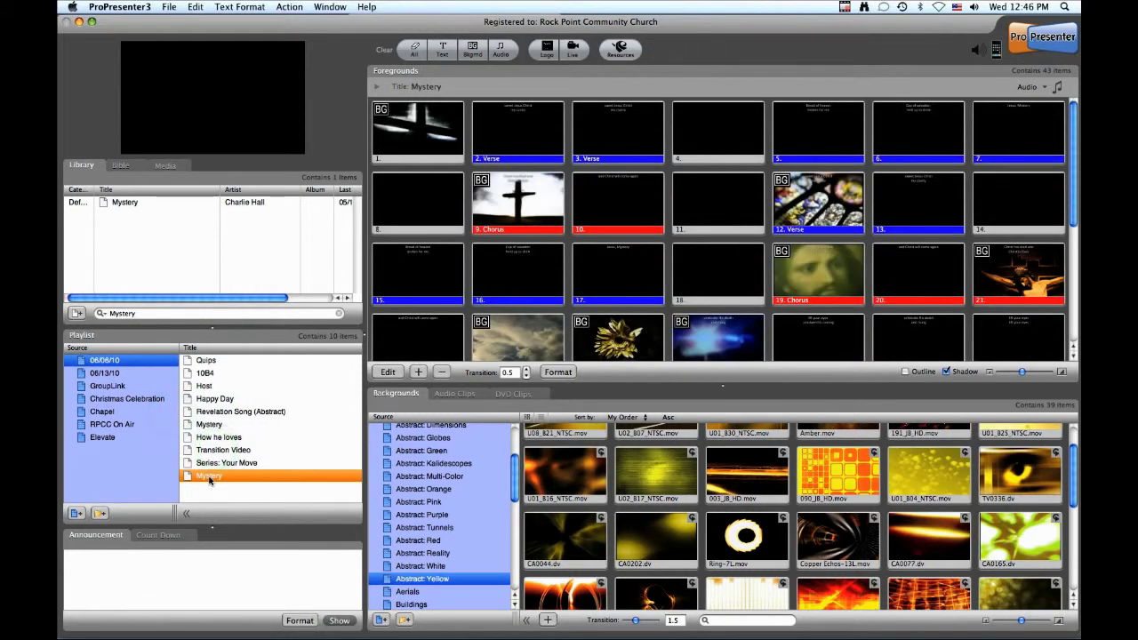
key("Delete")
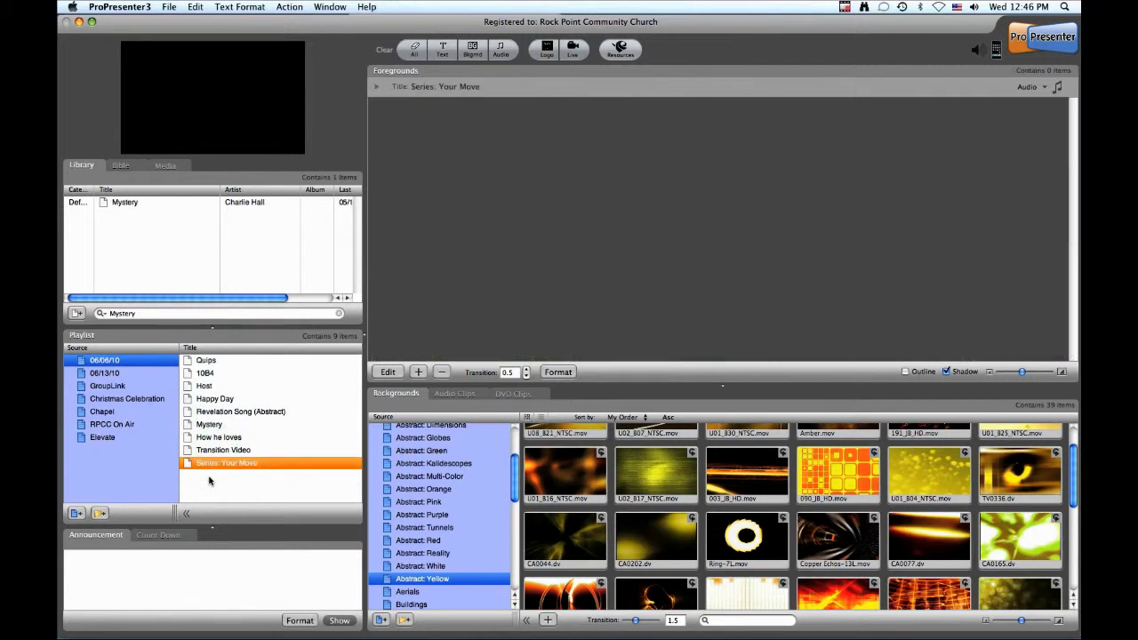
right_click(206, 427)
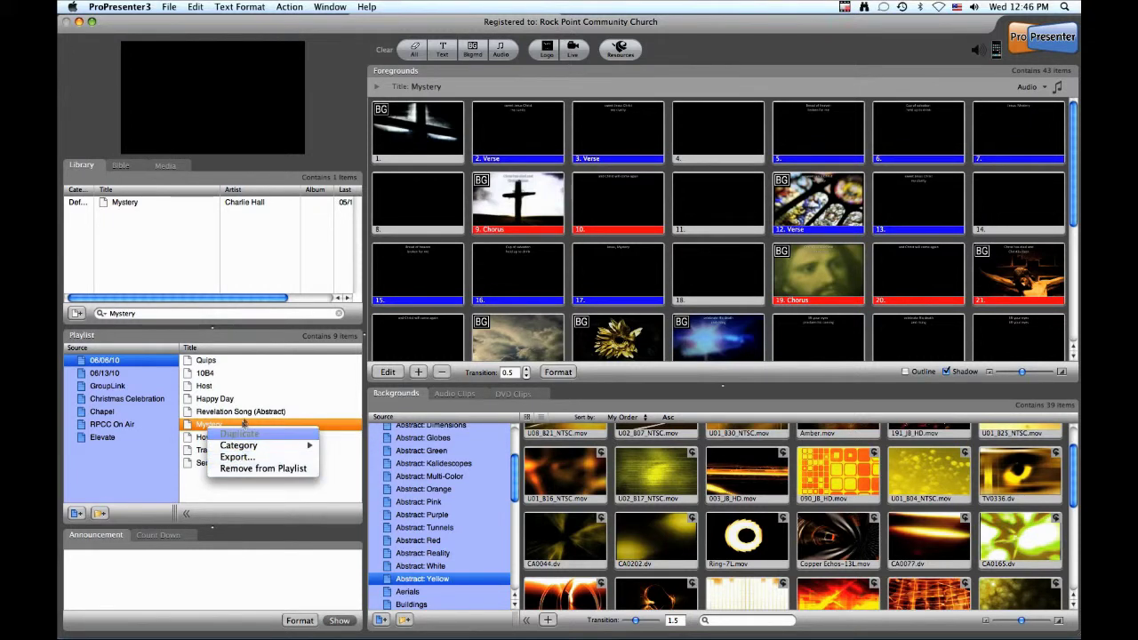
left_click(243, 469)
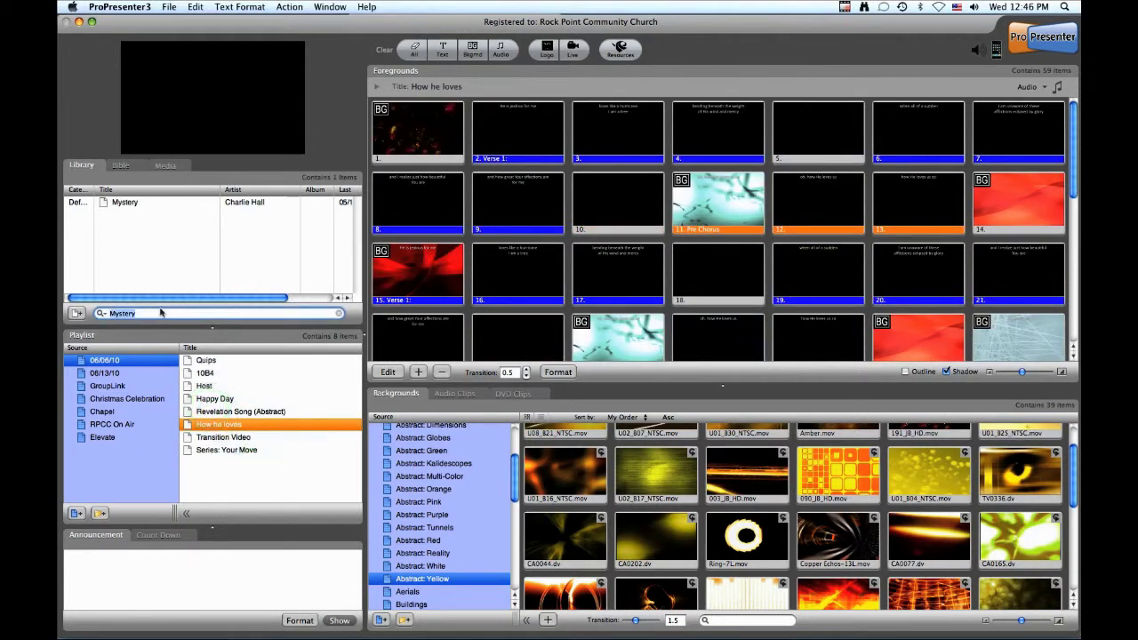
key("BackSpace")
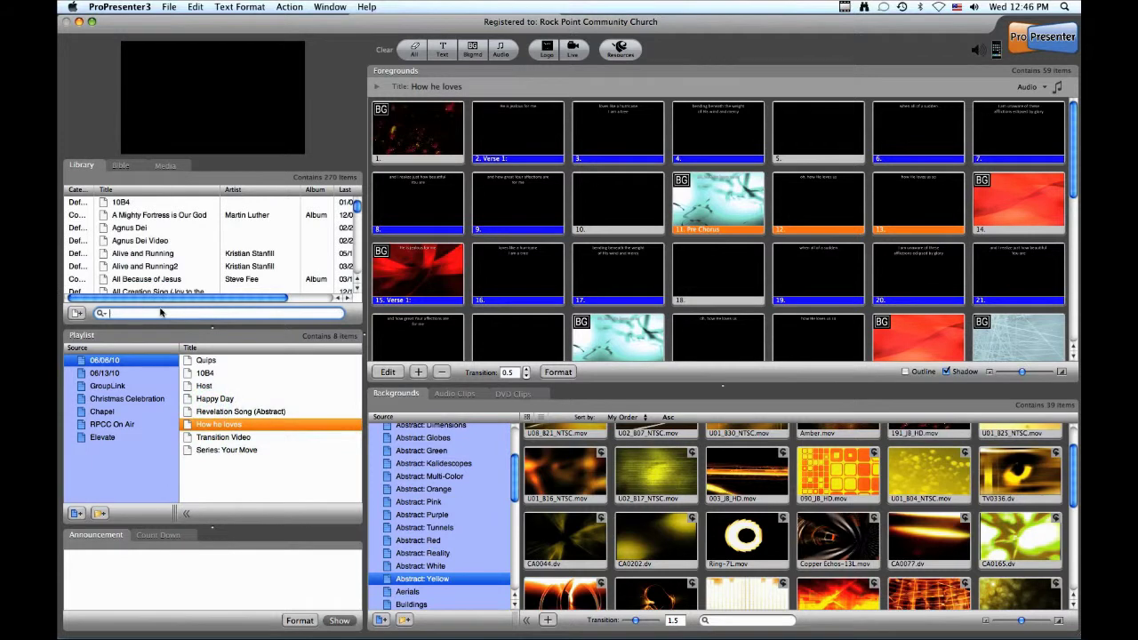
Step: Look through the contents of each playlist from 06/06/10 to Elevate, finishing on 06/13/10
left_click(105, 373)
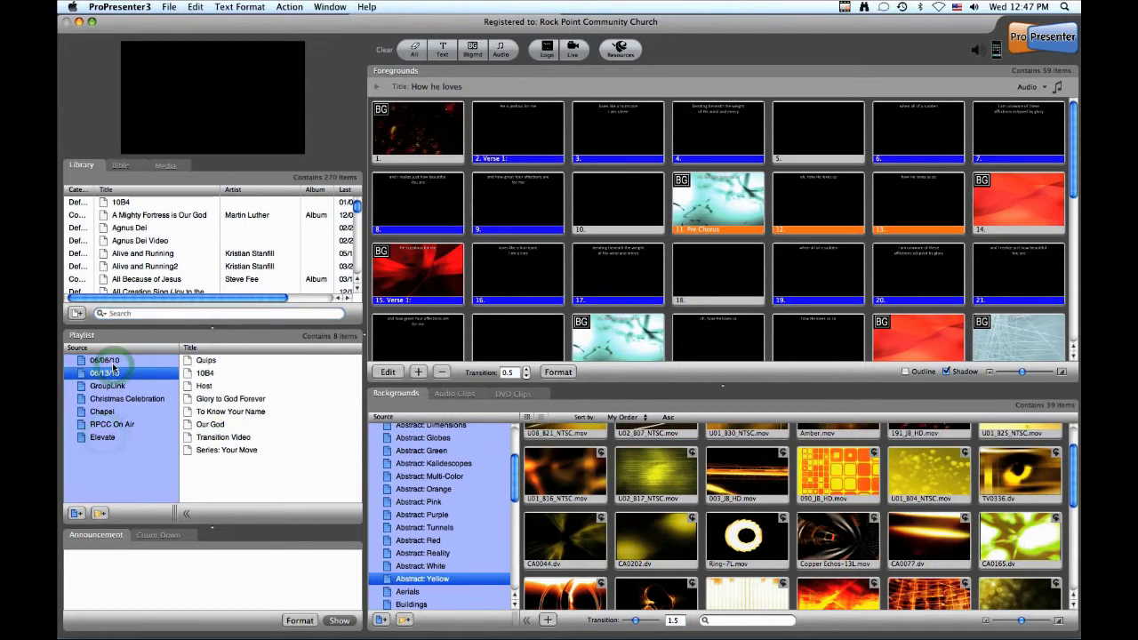
left_click(104, 361)
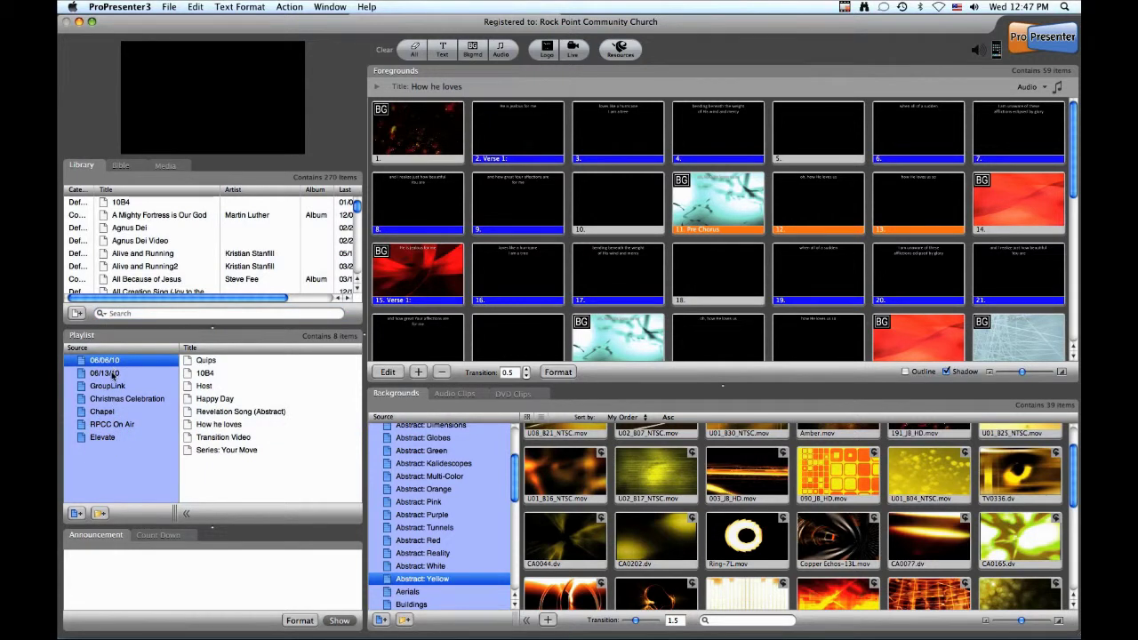
left_click(110, 374)
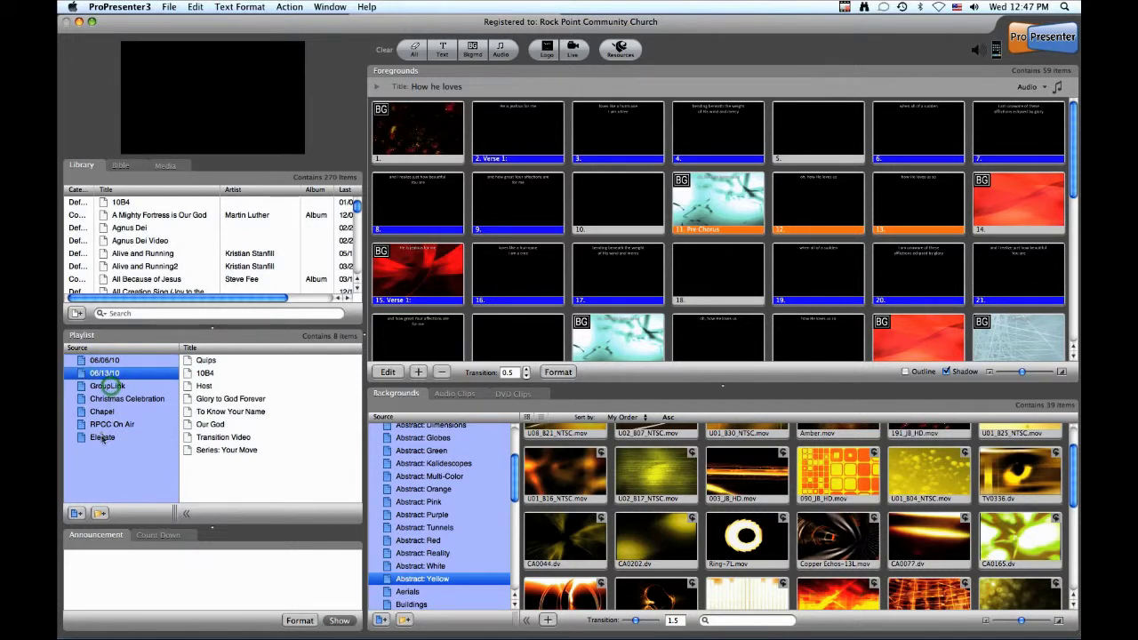
left_click(107, 386)
left_click(110, 399)
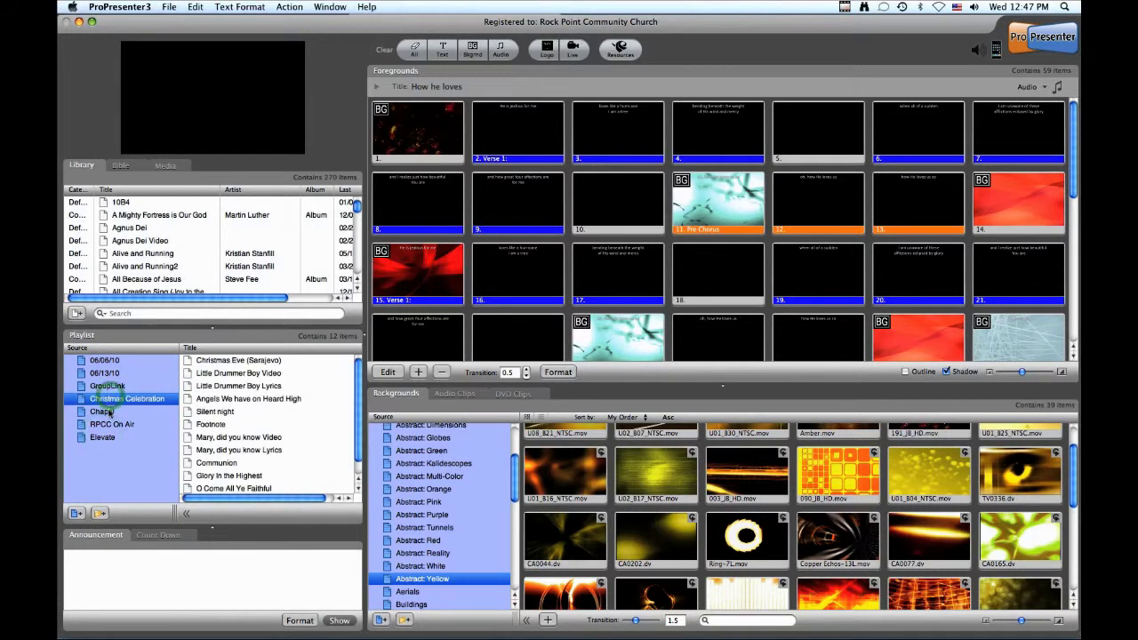
left_click(103, 412)
left_click(110, 424)
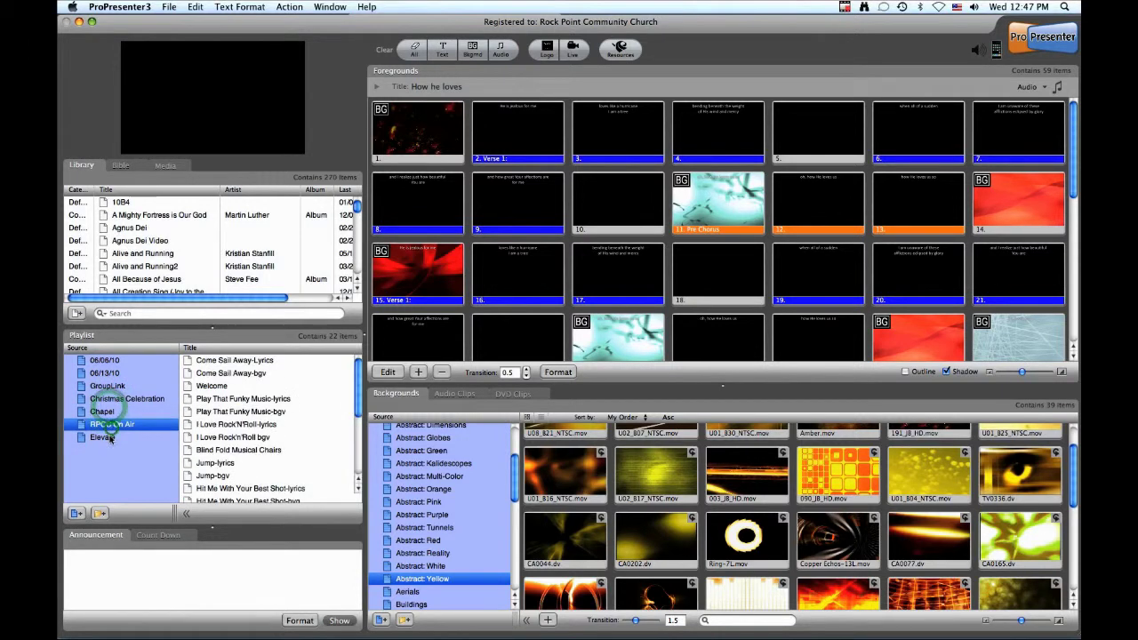
left_click(105, 437)
left_click(107, 361)
left_click(110, 373)
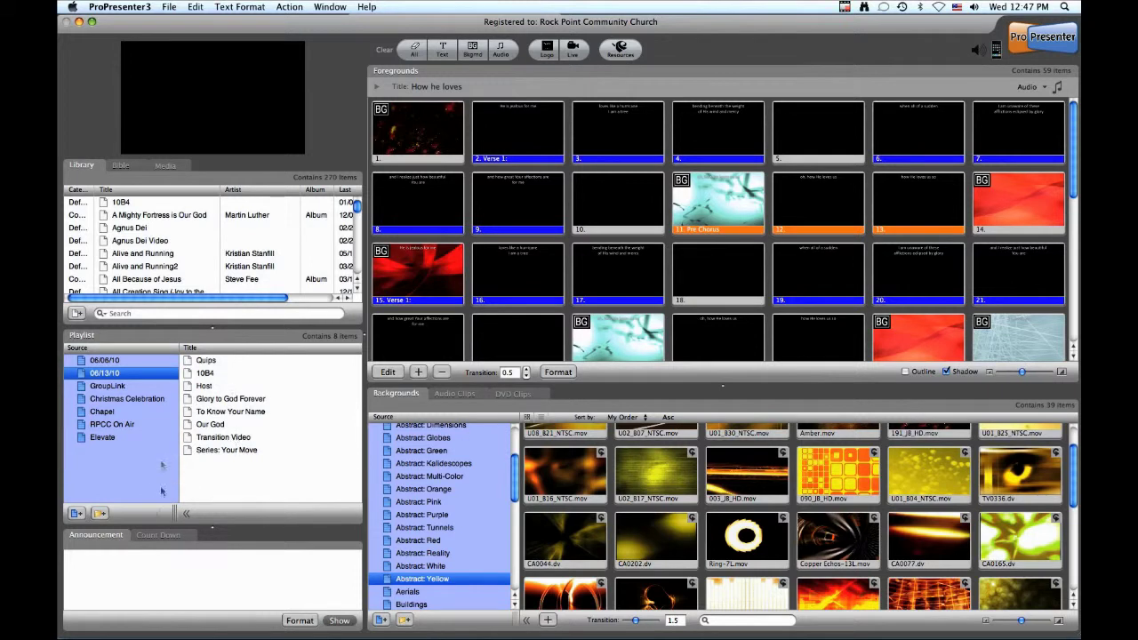
Step: Enter the announcement "Waumba Land #24" and show it on the output
left_click(162, 574)
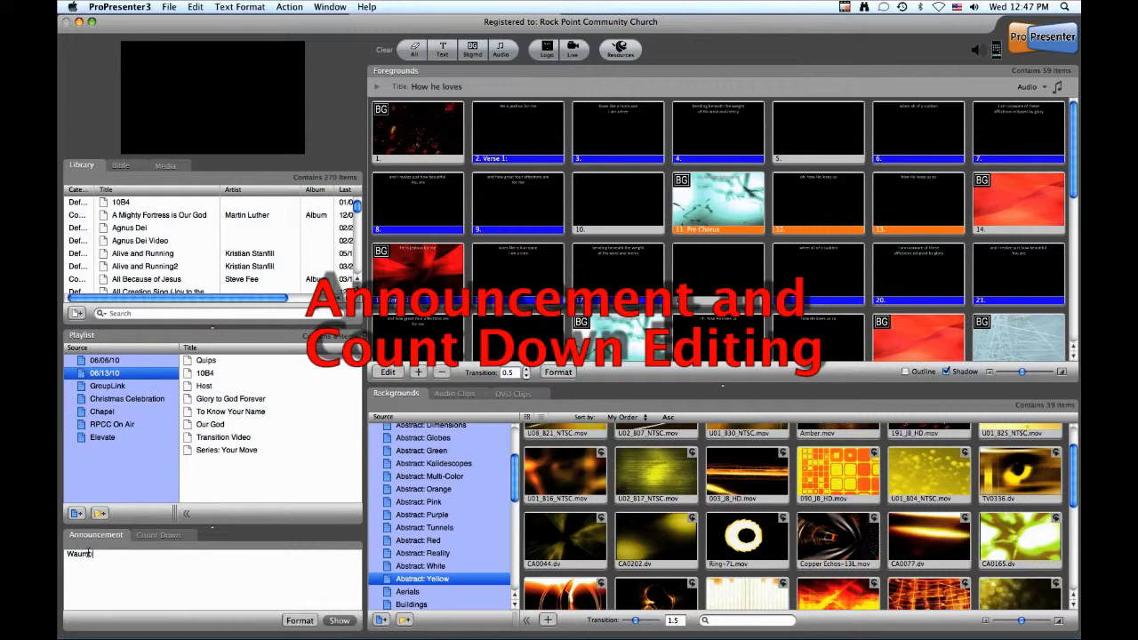
type("Land #24")
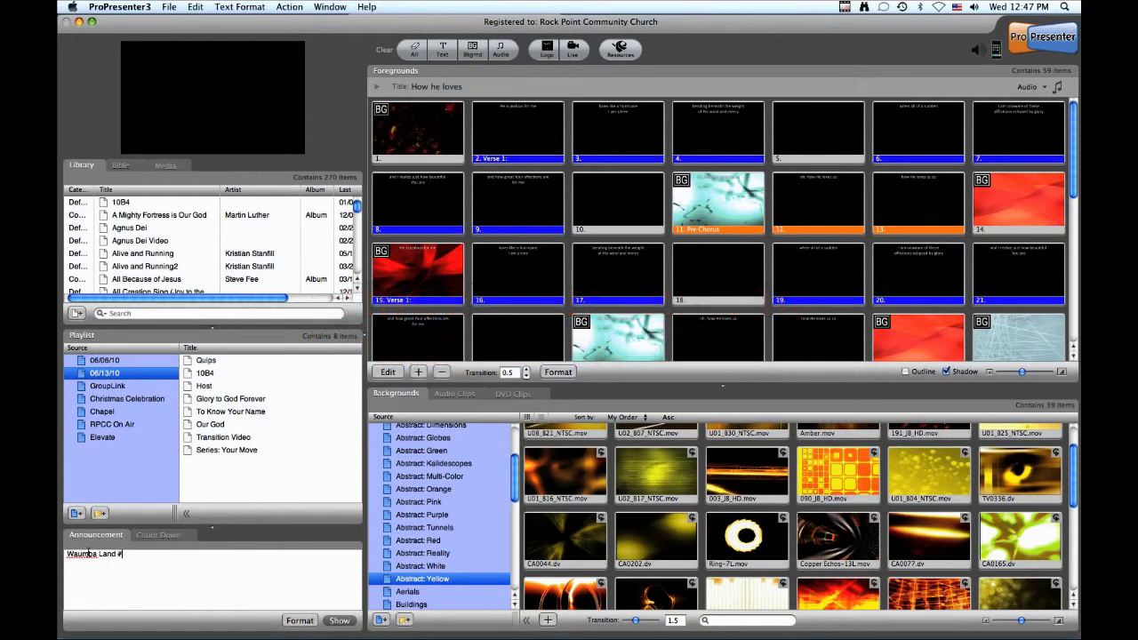
left_click(339, 620)
Step: Try other alignments for the announcement text, keep it centred at the bottom of the slide, and hide the announcement
left_click(300, 620)
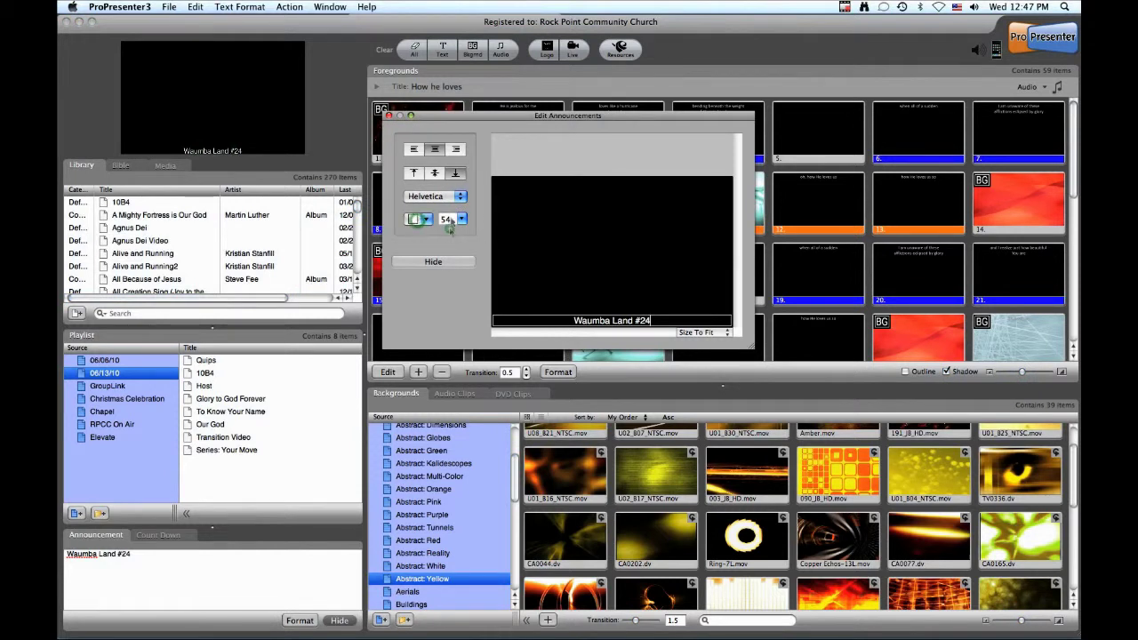
left_click(413, 172)
left_click(454, 173)
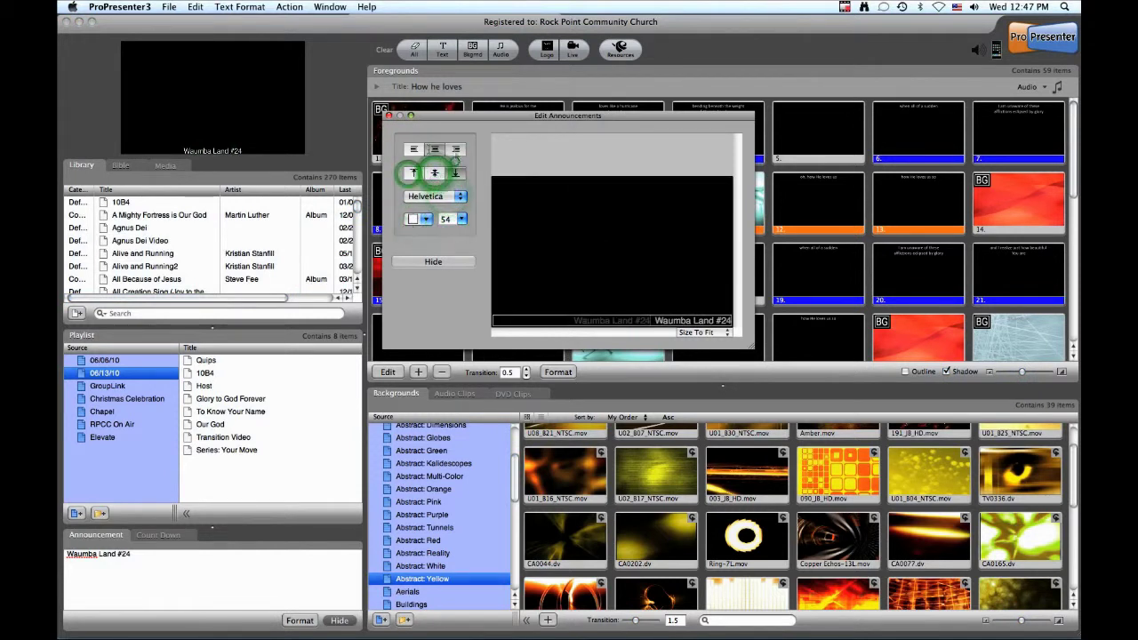
left_click(451, 261)
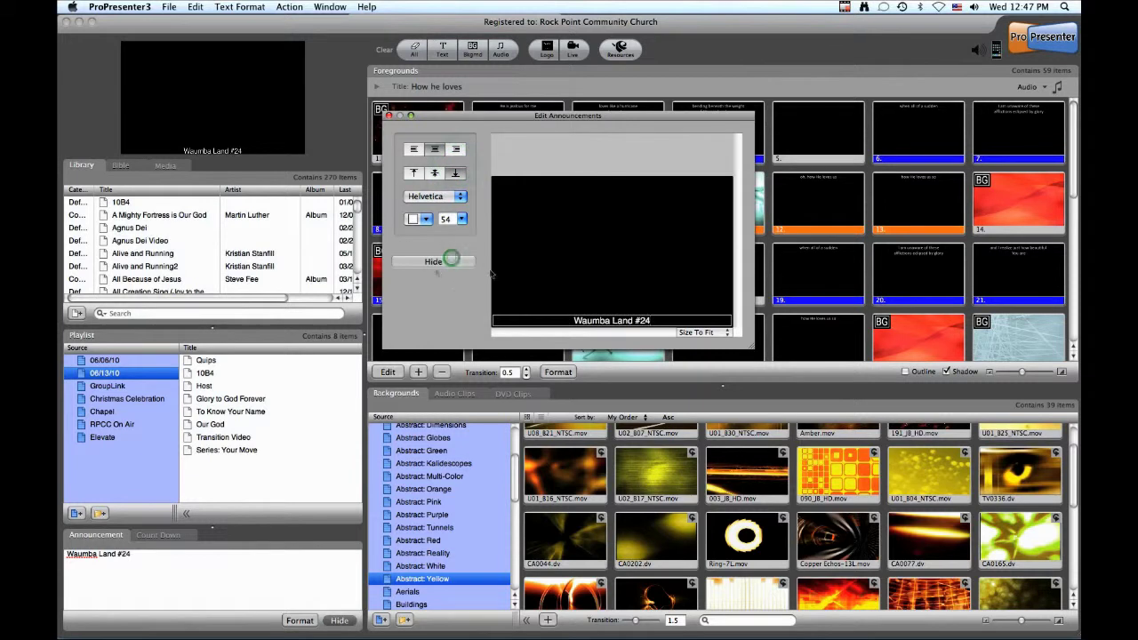
left_click(444, 262)
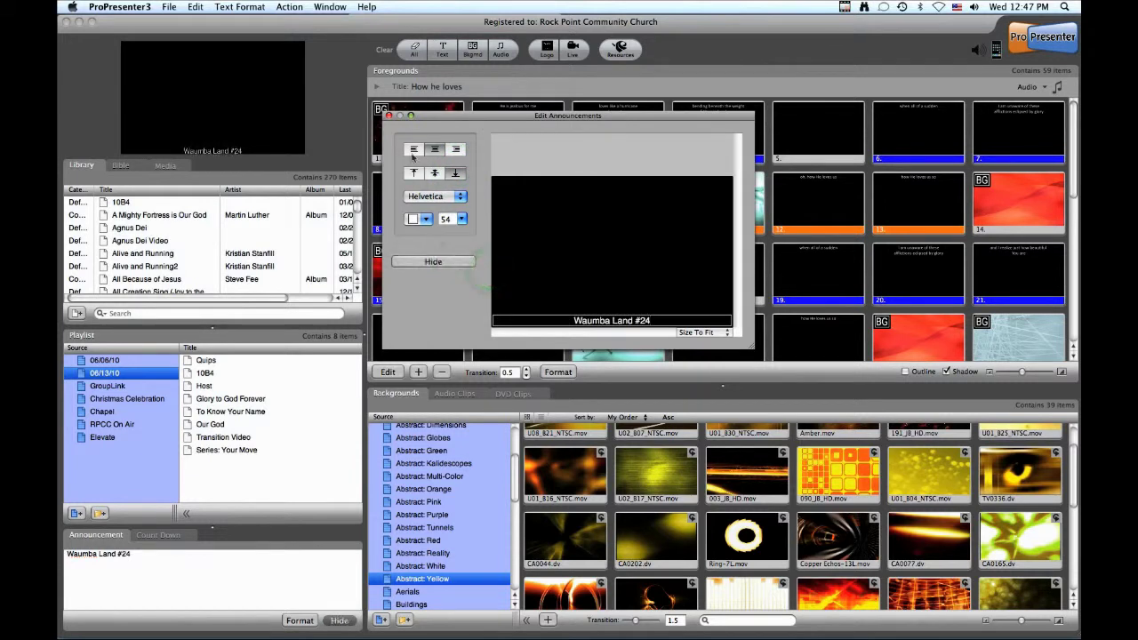
left_click(409, 121)
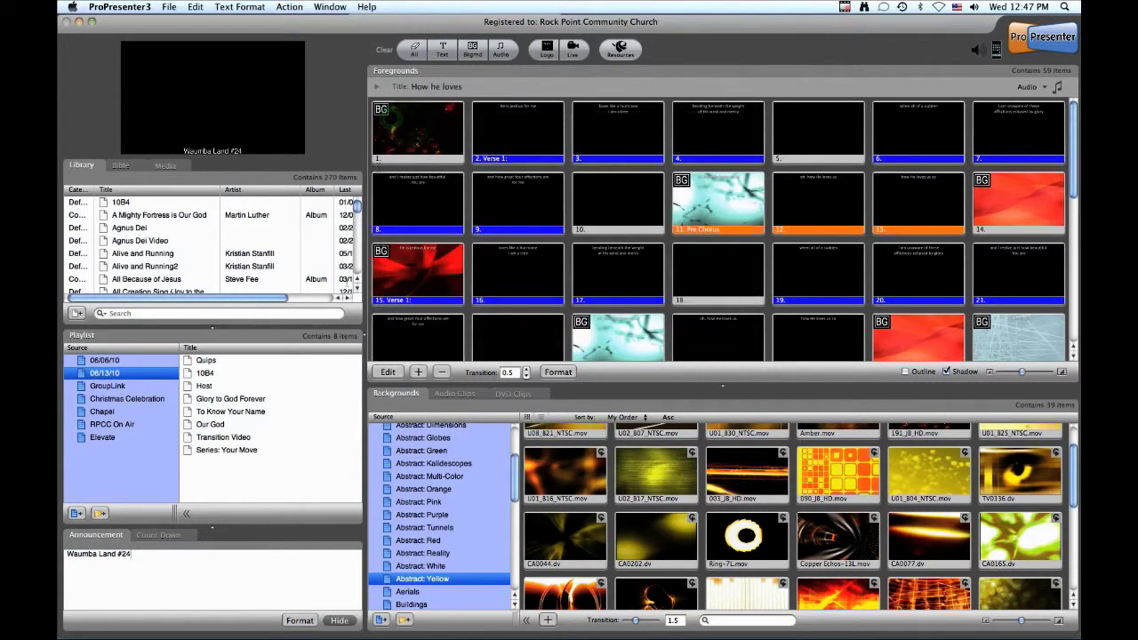
left_click(269, 551)
left_click(329, 621)
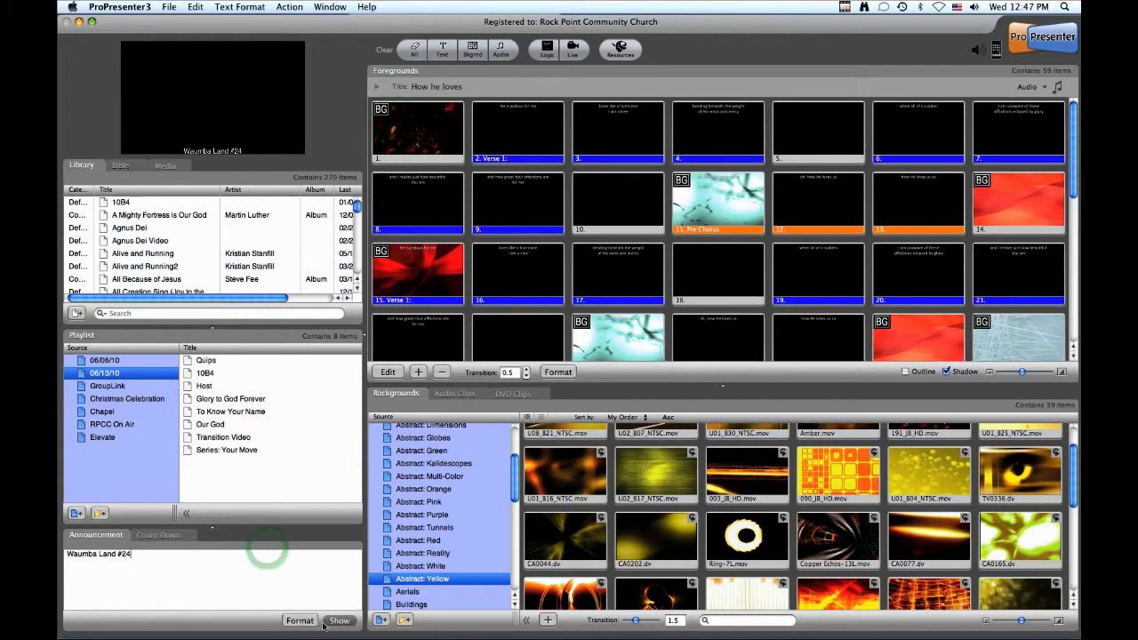
Step: Set the countdown time to 00:17 and check the Count Down Timer and Count Down to Time modes
left_click(158, 536)
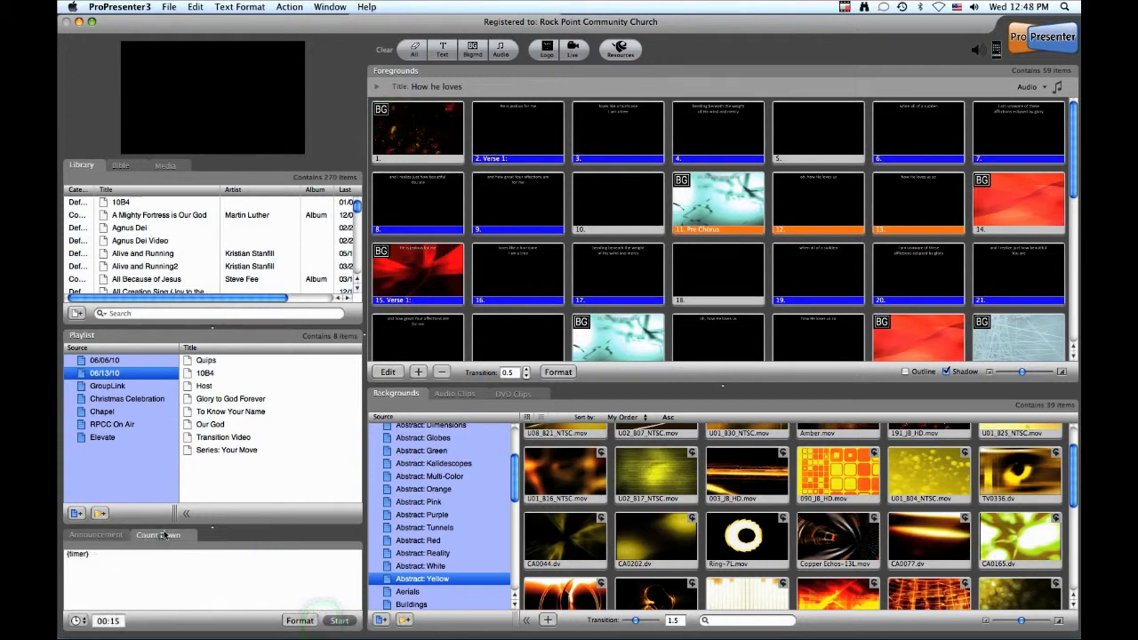
left_click(116, 621)
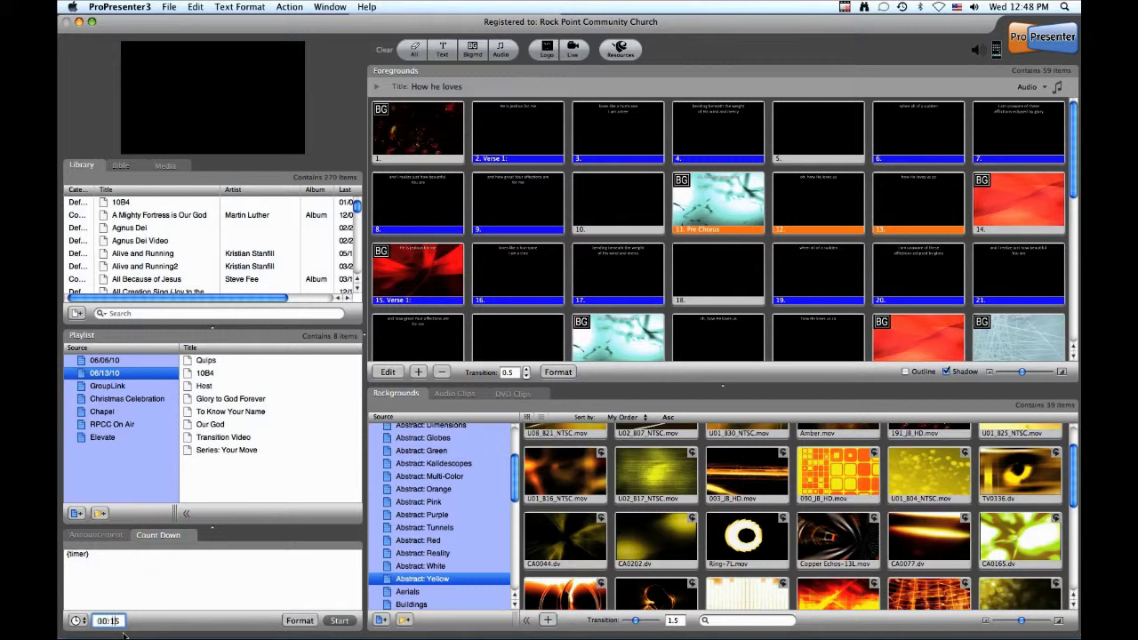
key("Delete")
type("7")
left_click(77, 621)
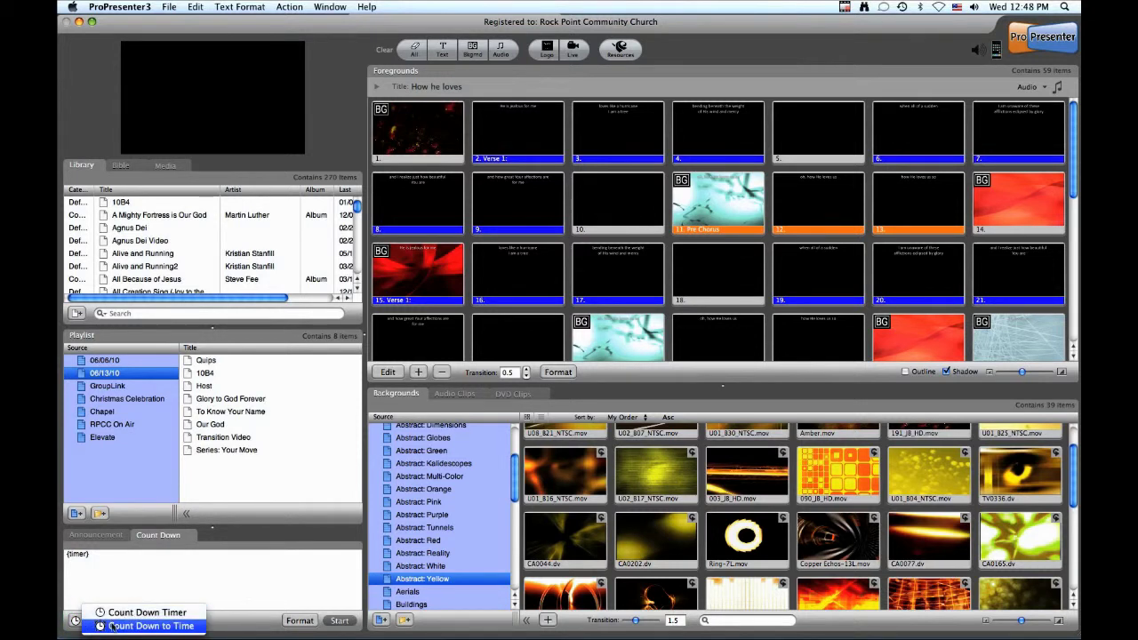
left_click(112, 626)
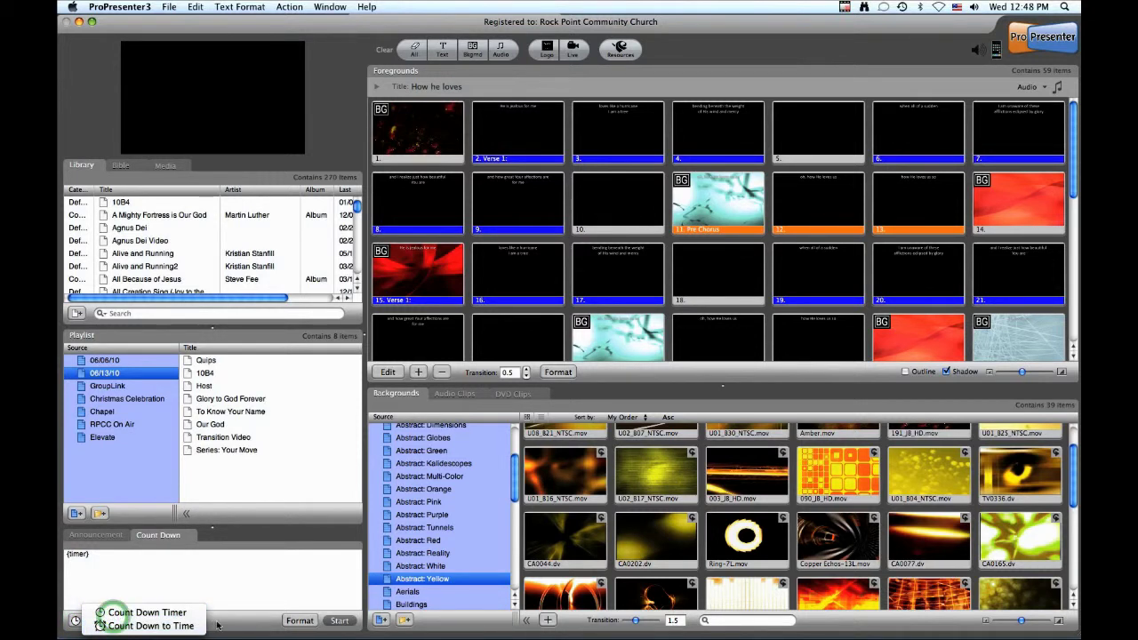
Step: Format the countdown's {timer} text with right and vertical middle alignment and a yellow colour
left_click(299, 621)
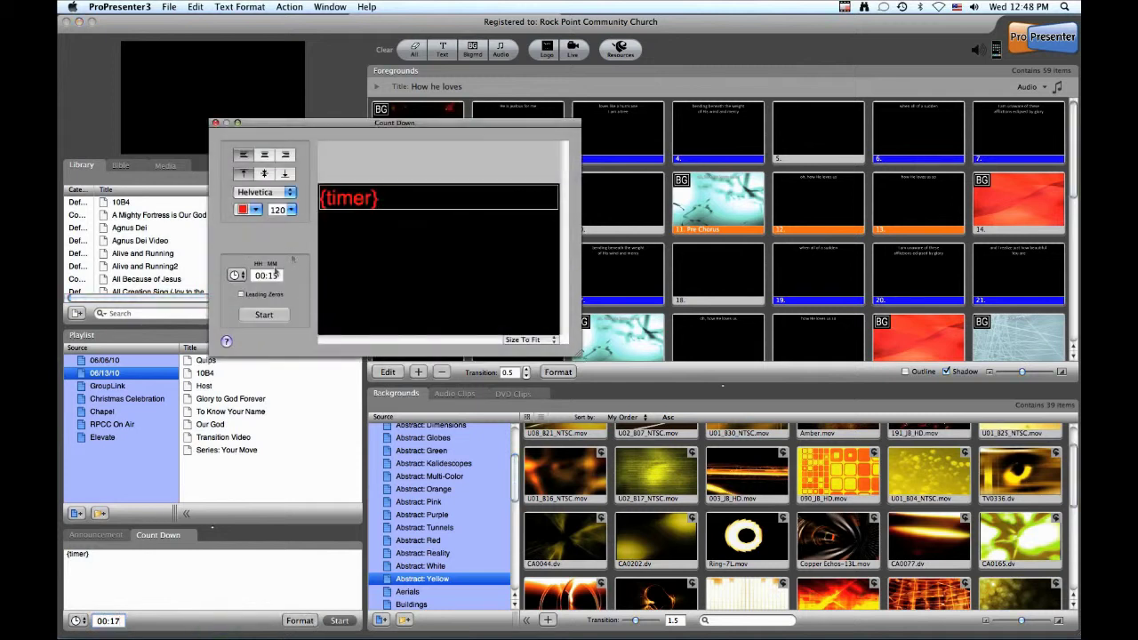
left_click(286, 155)
left_click(286, 173)
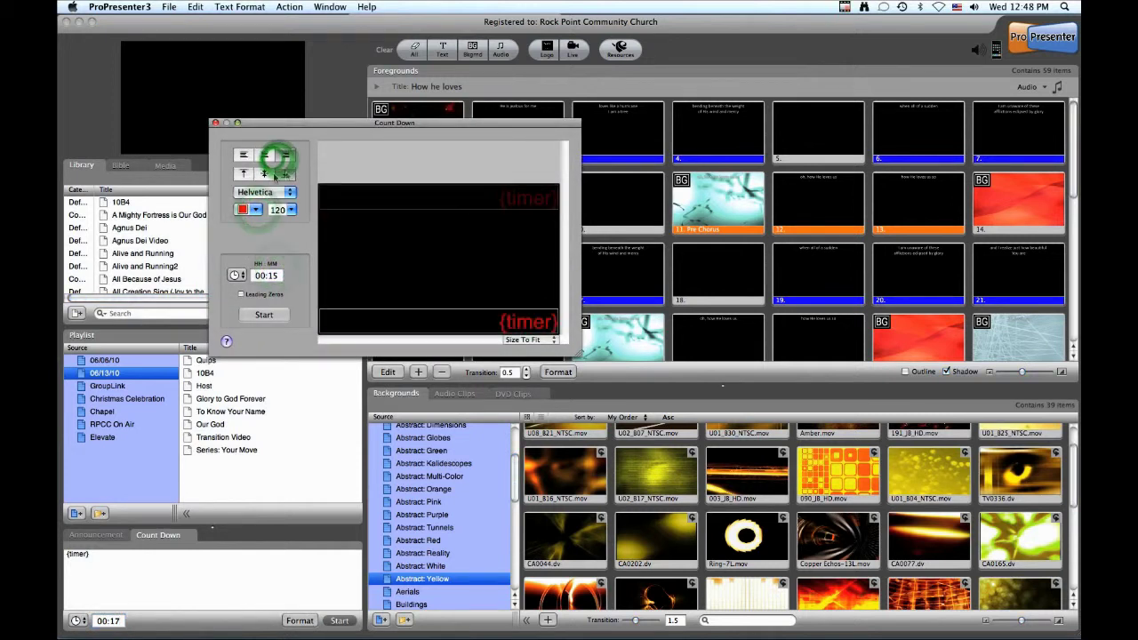
left_click(264, 173)
left_click(243, 173)
left_click(264, 173)
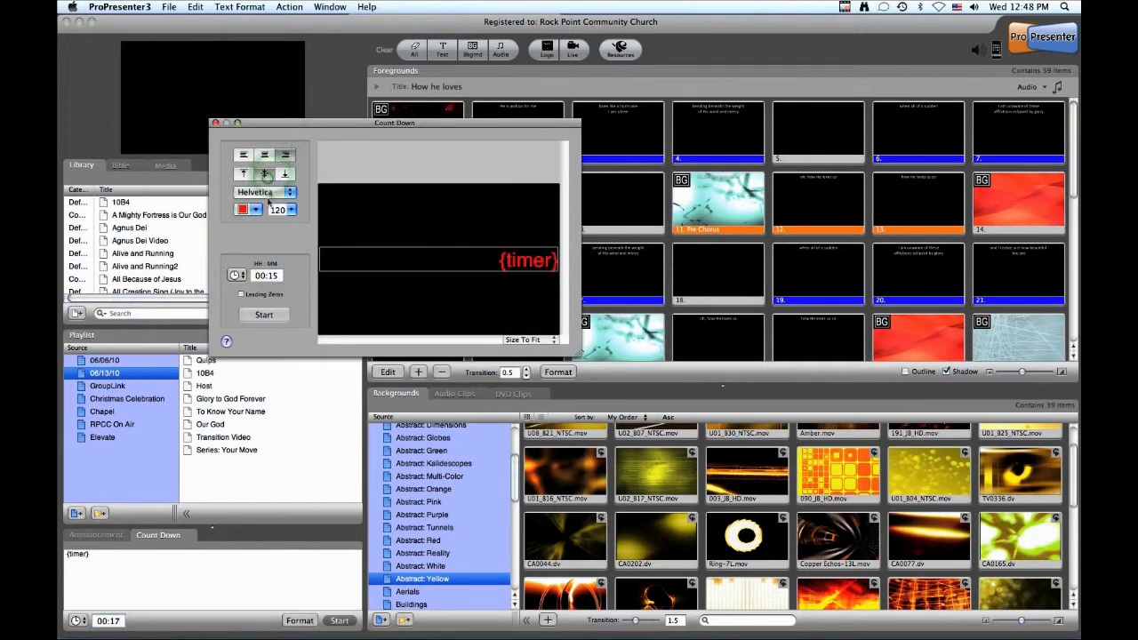
left_click(257, 210)
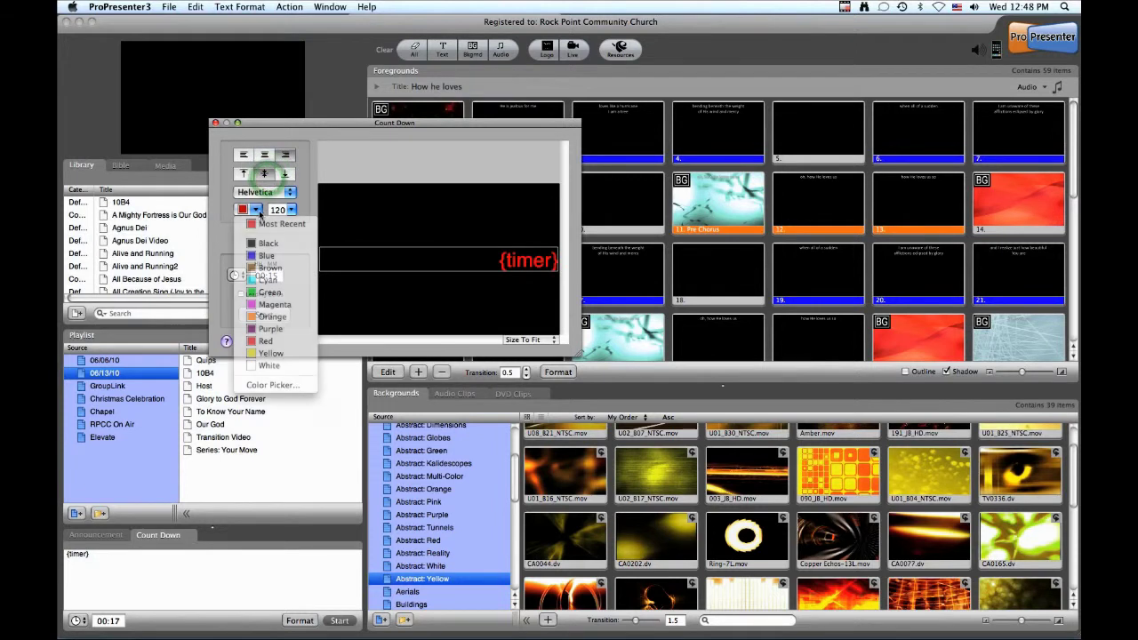
left_click(276, 354)
Step: Set the time in the countdown's format window to 00:17 and start the countdown
double_click(272, 275)
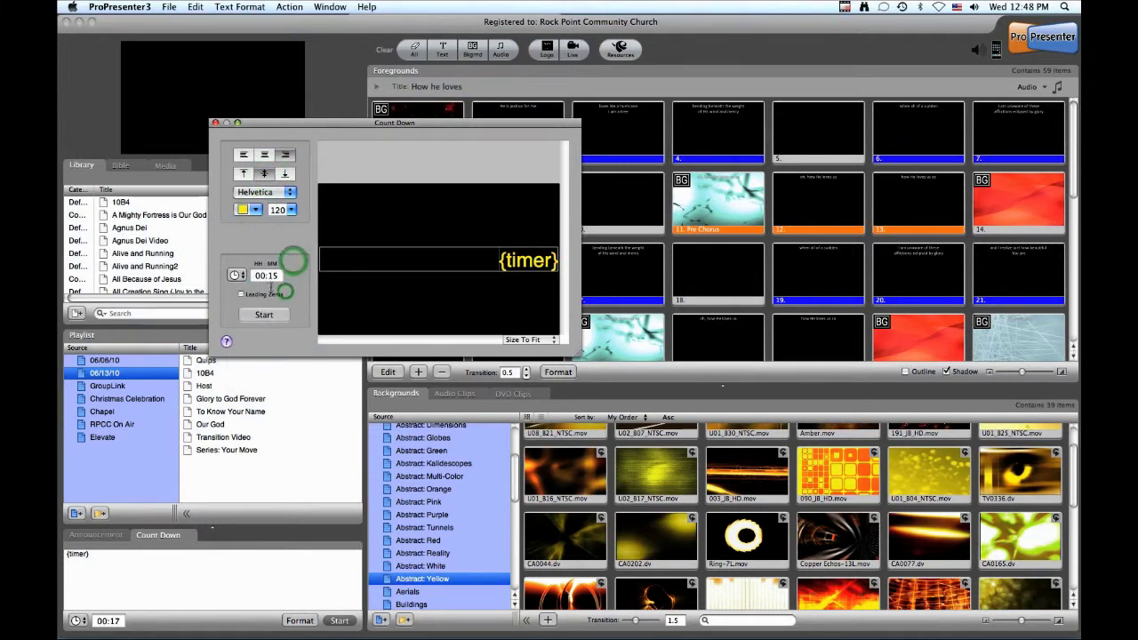
left_click(275, 276)
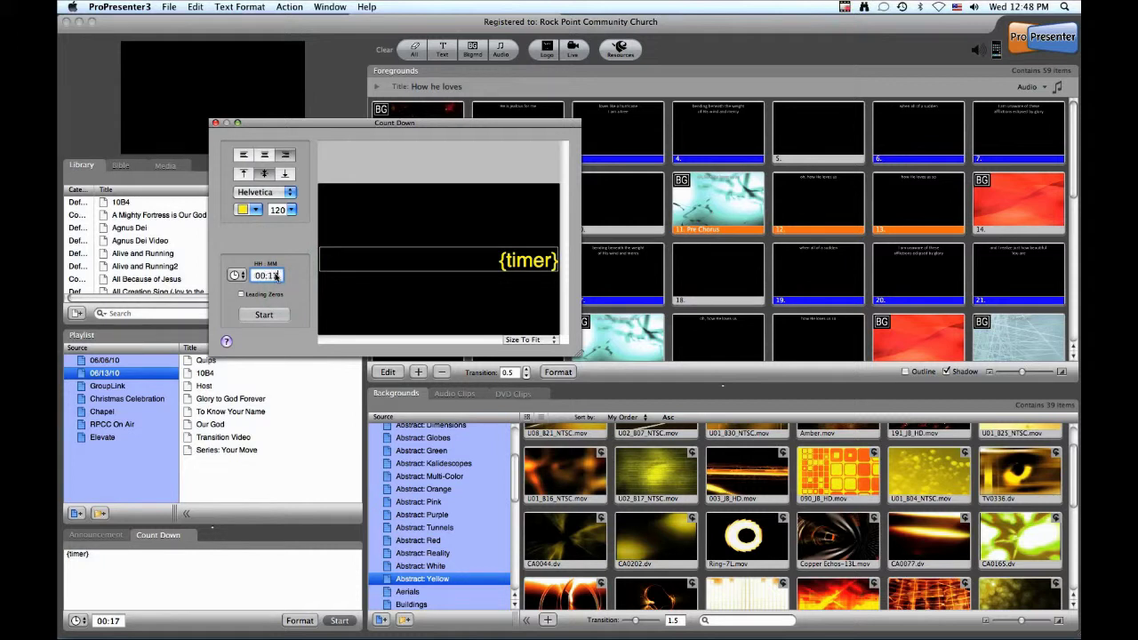
type("7")
left_click(283, 314)
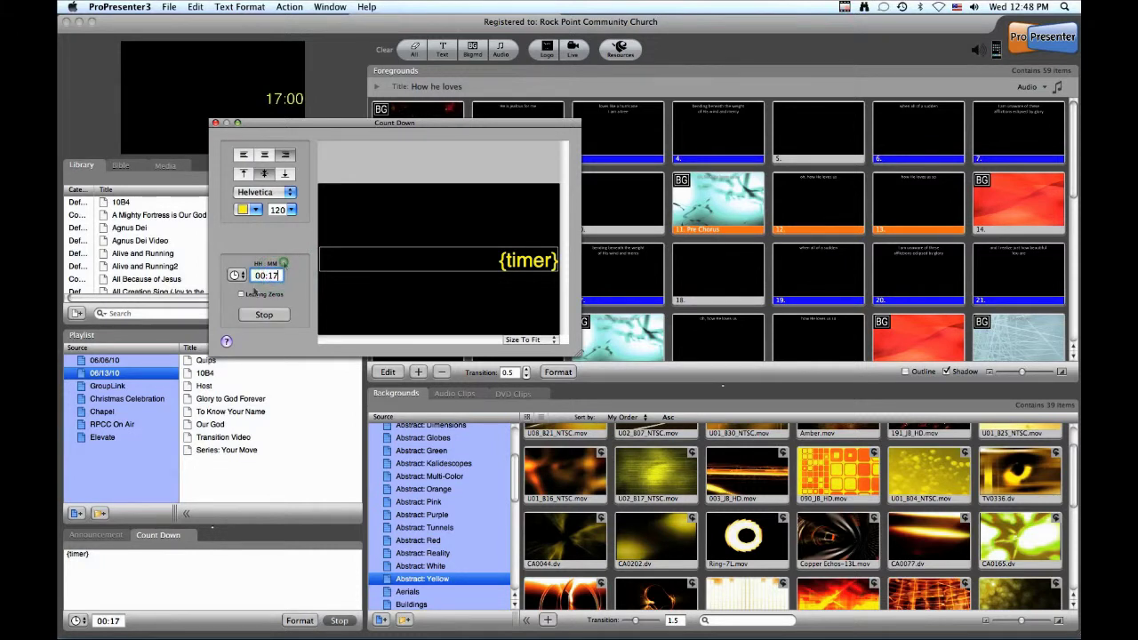
Step: Enable leading zeros for the countdown, then stop and restart it
left_click(241, 294)
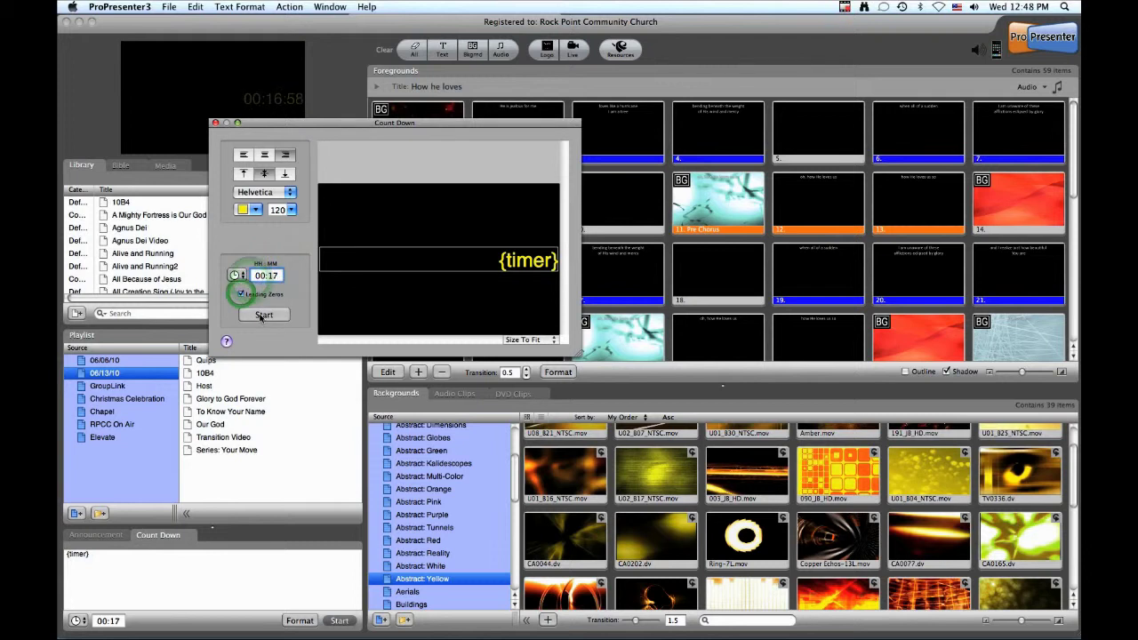
left_click(262, 316)
left_click(261, 316)
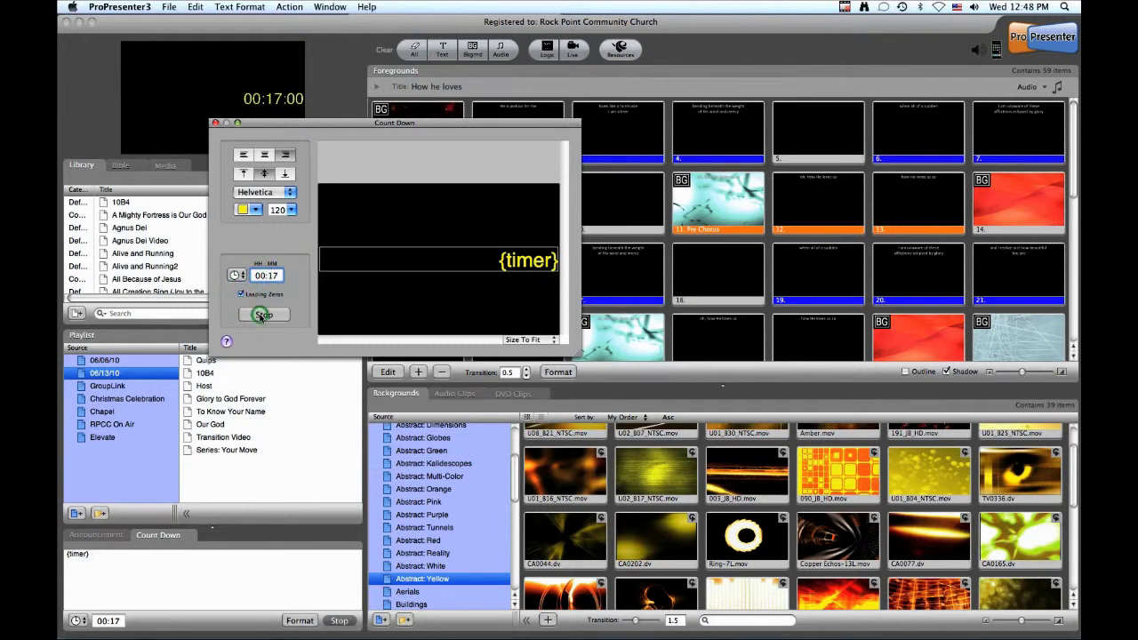
Step: Turn off leading zeros for the countdown, close its format window and stop the countdown
left_click(241, 293)
left_click(215, 123)
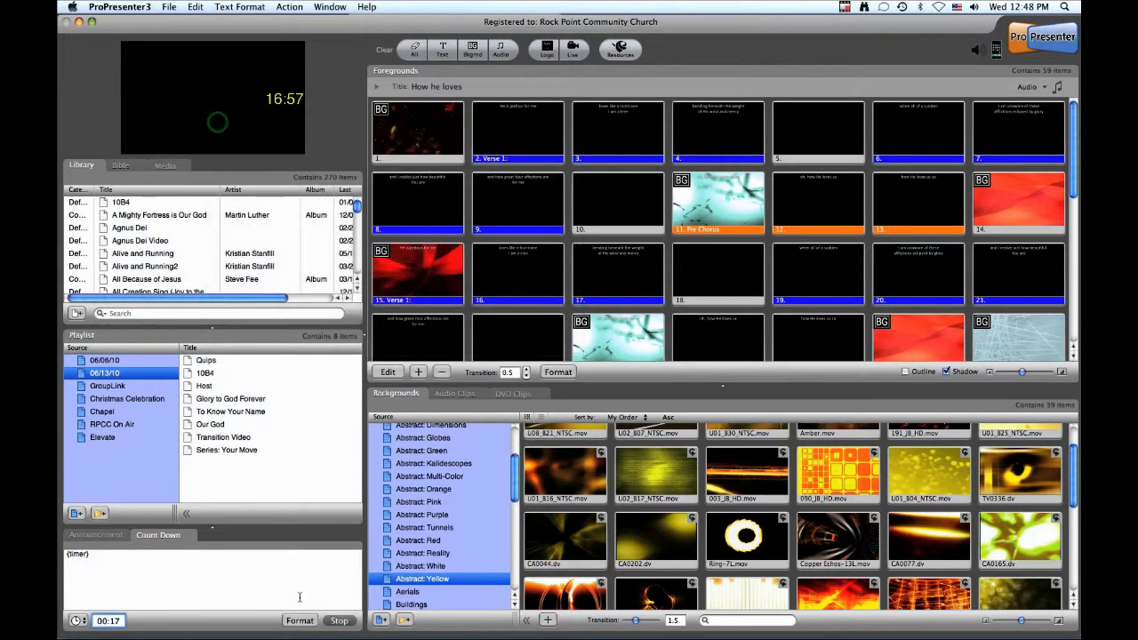
left_click(339, 621)
Step: Open the ProPresenter preferences and view the Display settings
left_click(125, 7)
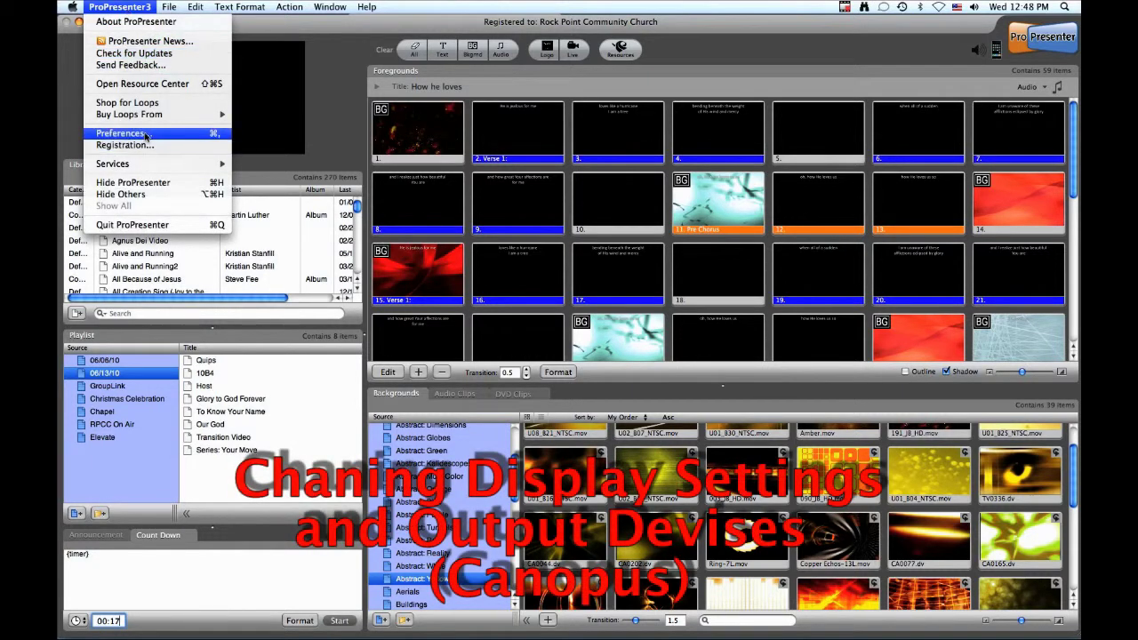
left_click(214, 134)
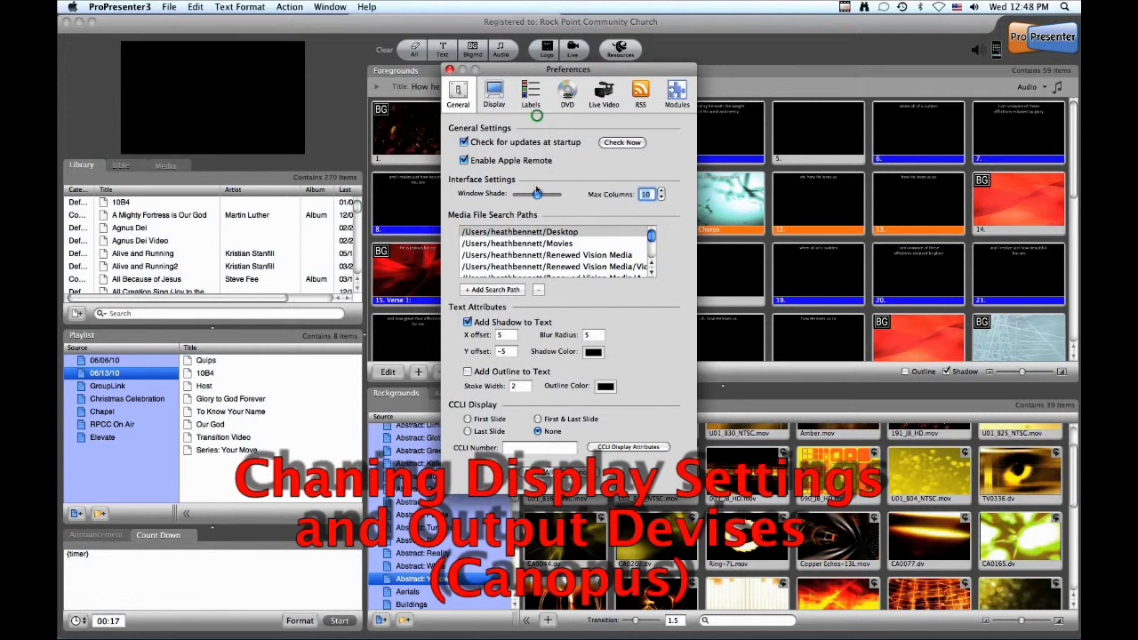
left_click(495, 101)
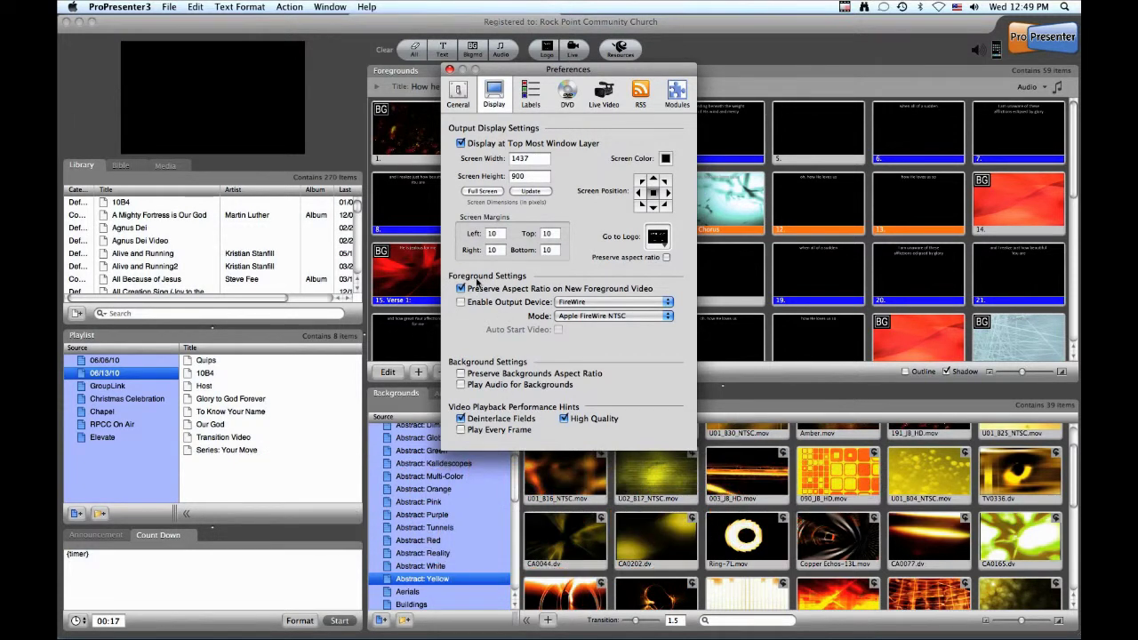
Step: Try the FireWire output device option and the High Quality playback option, returning each to its original setting
left_click(463, 302)
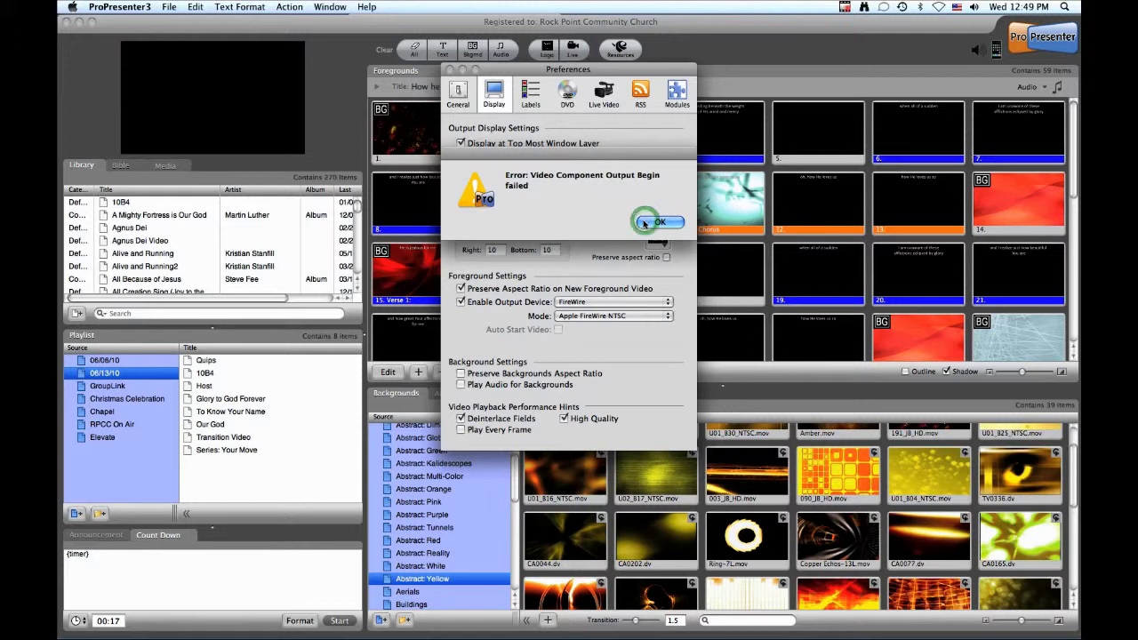
left_click(647, 221)
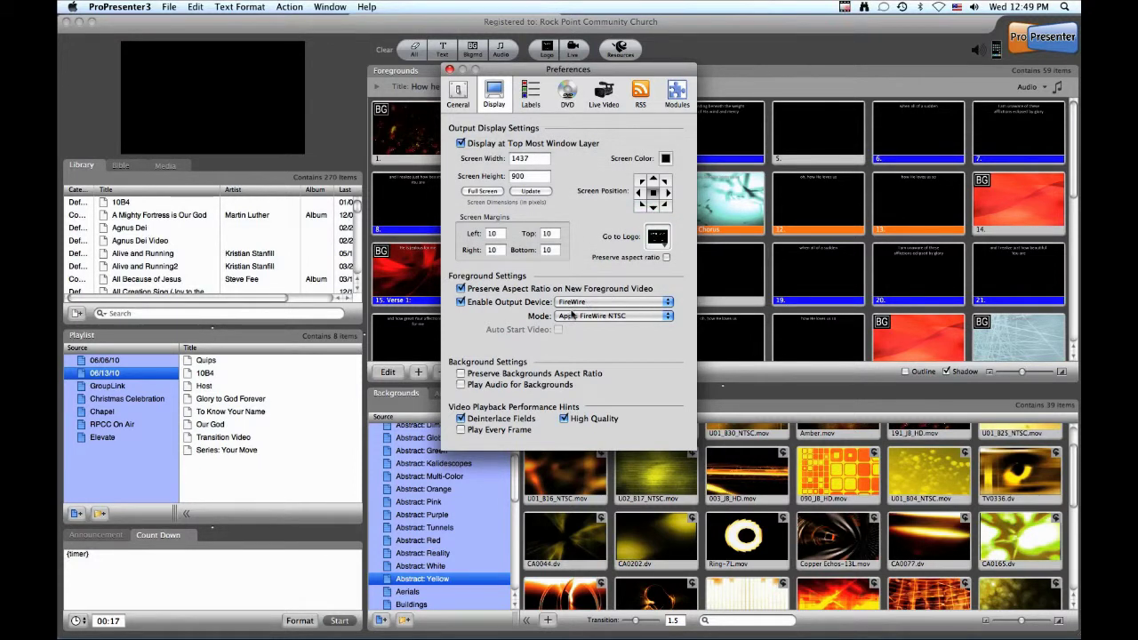
left_click(461, 302)
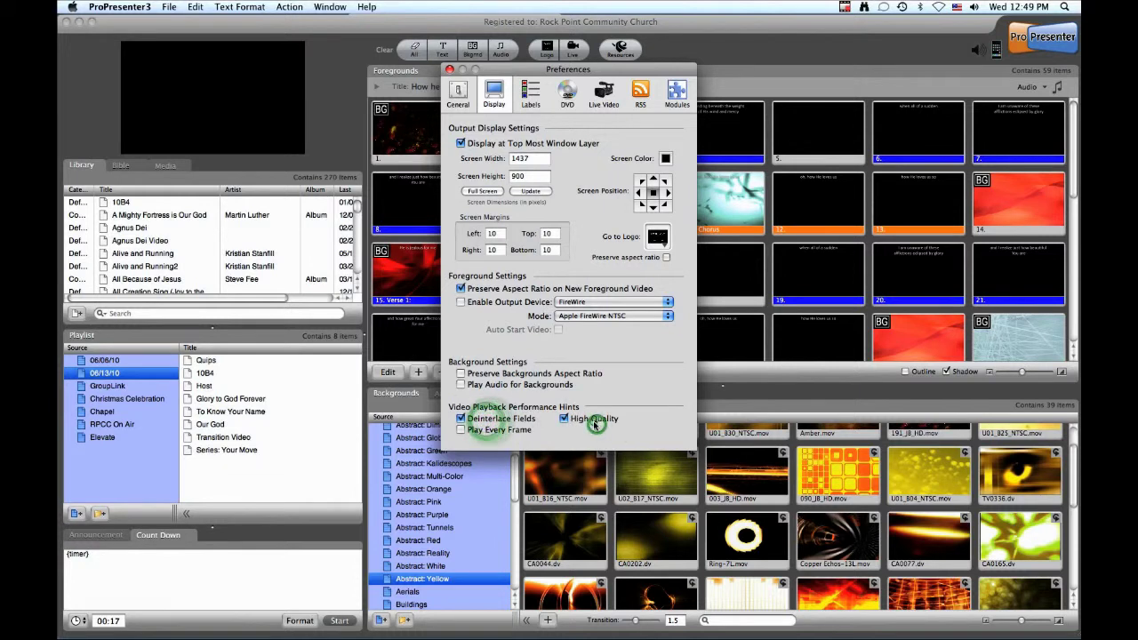
left_click(566, 419)
left_click(567, 421)
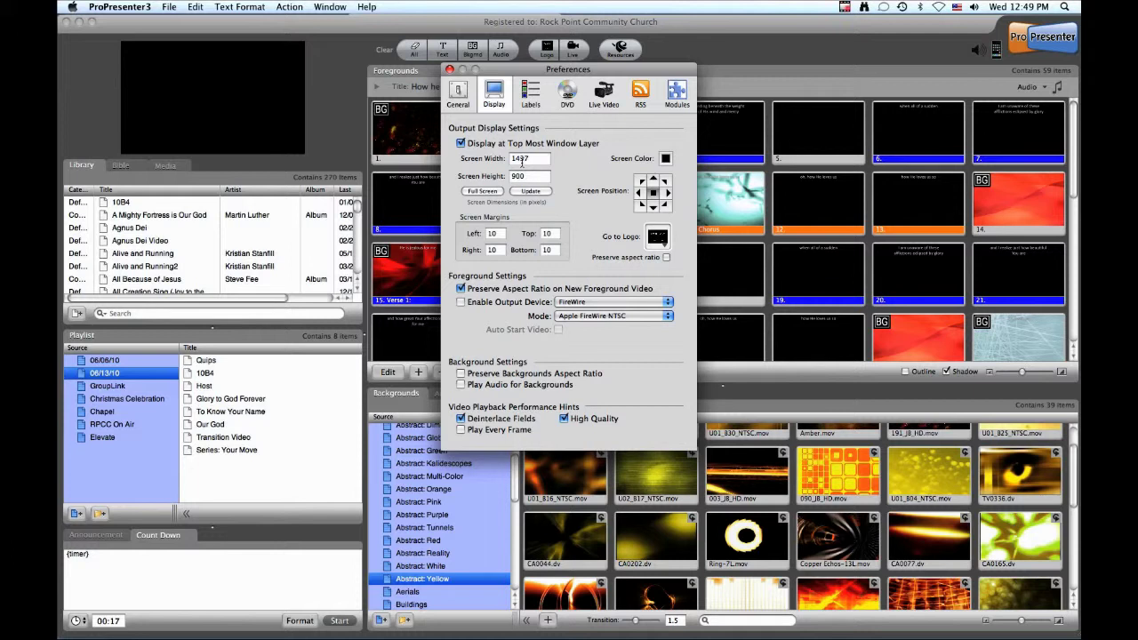
Step: Switch to System Preferences, open the Displays settings and gather the display windows to examine the VA1930wm monitor's resolution
left_click(72, 6)
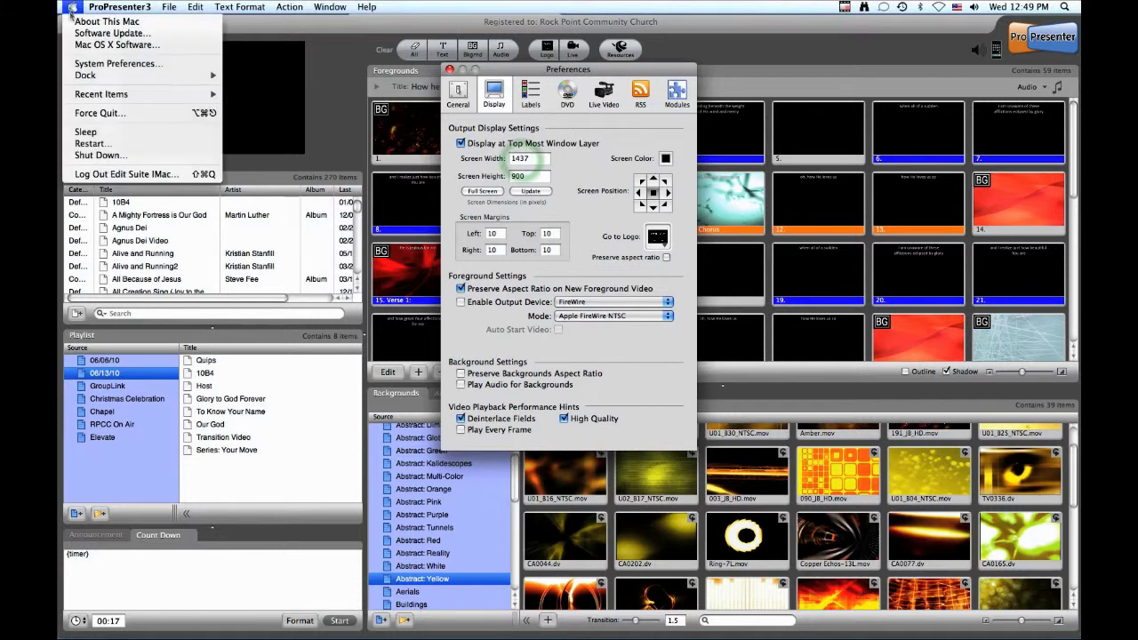
key("super+Tab")
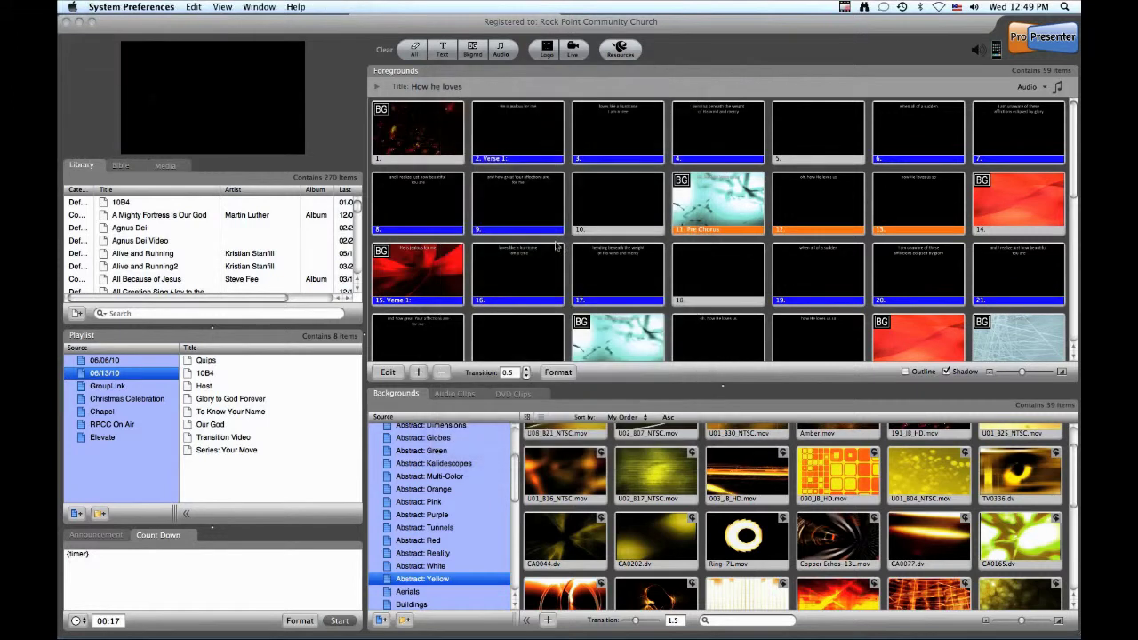
left_click(584, 368)
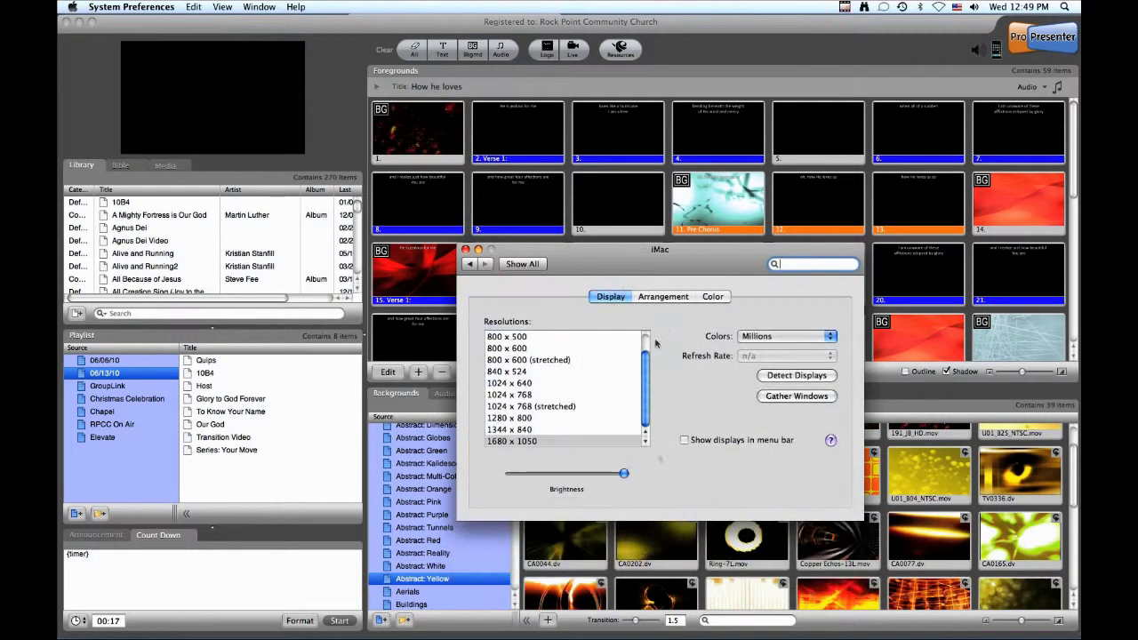
left_click(781, 395)
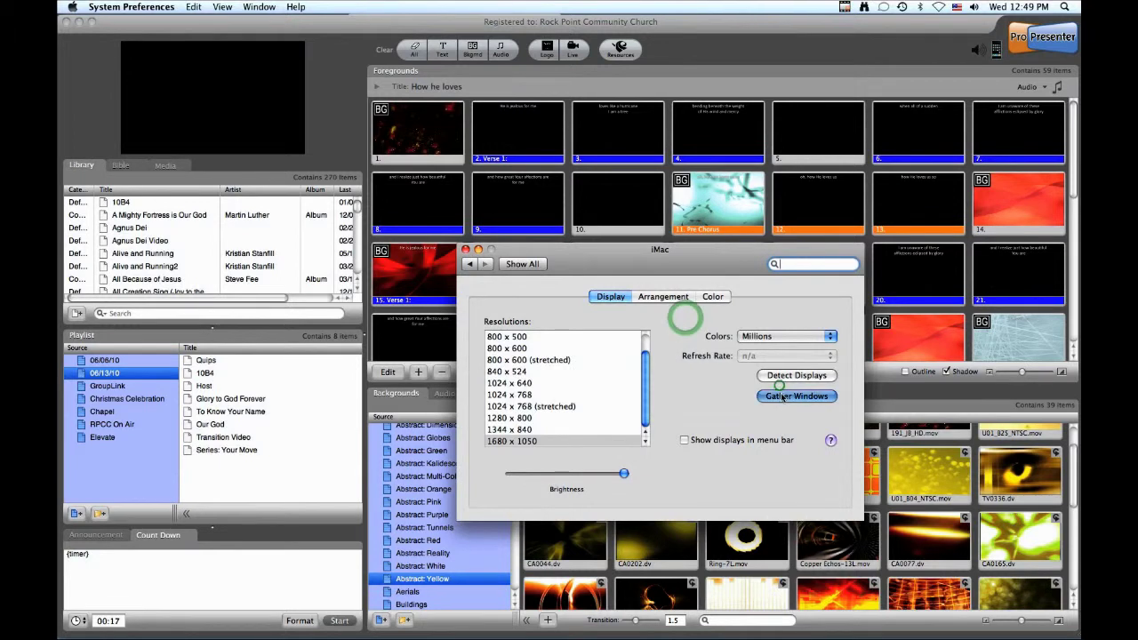
left_click(653, 236)
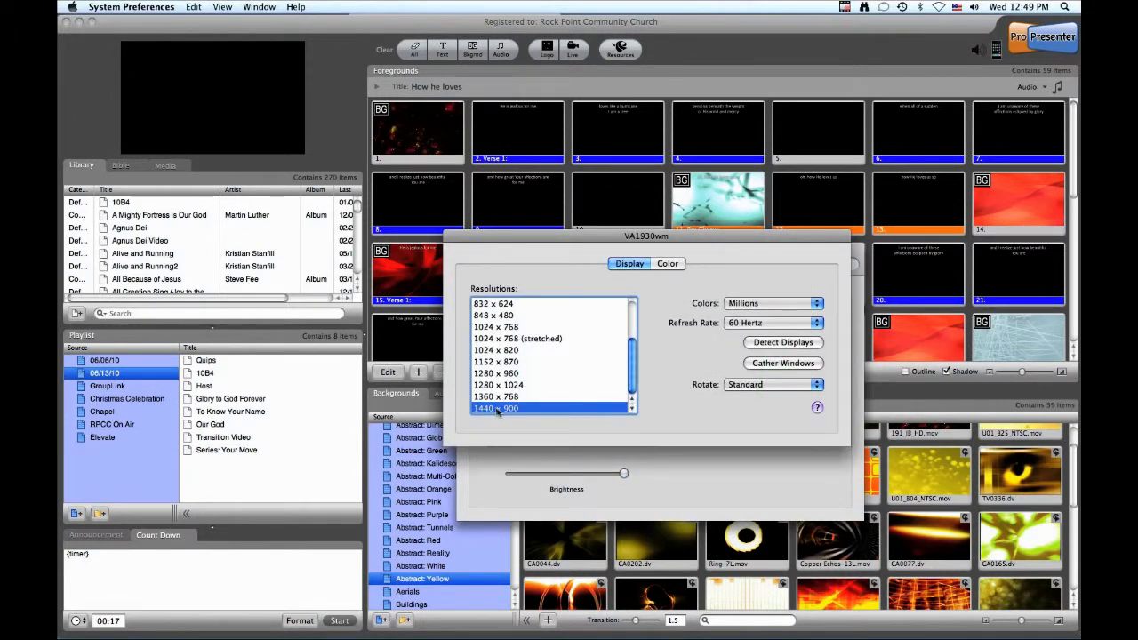
Step: Switch back to ProPresenter to check the output screen width and height, and return to the monitor's settings in System Preferences
left_click(398, 105)
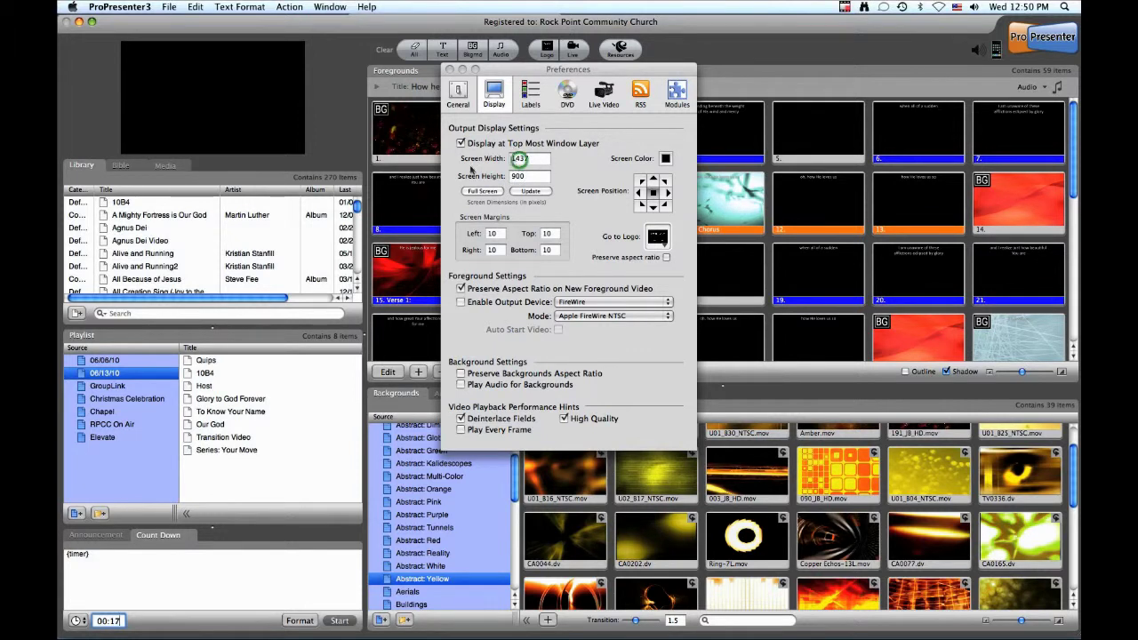
left_click(513, 158)
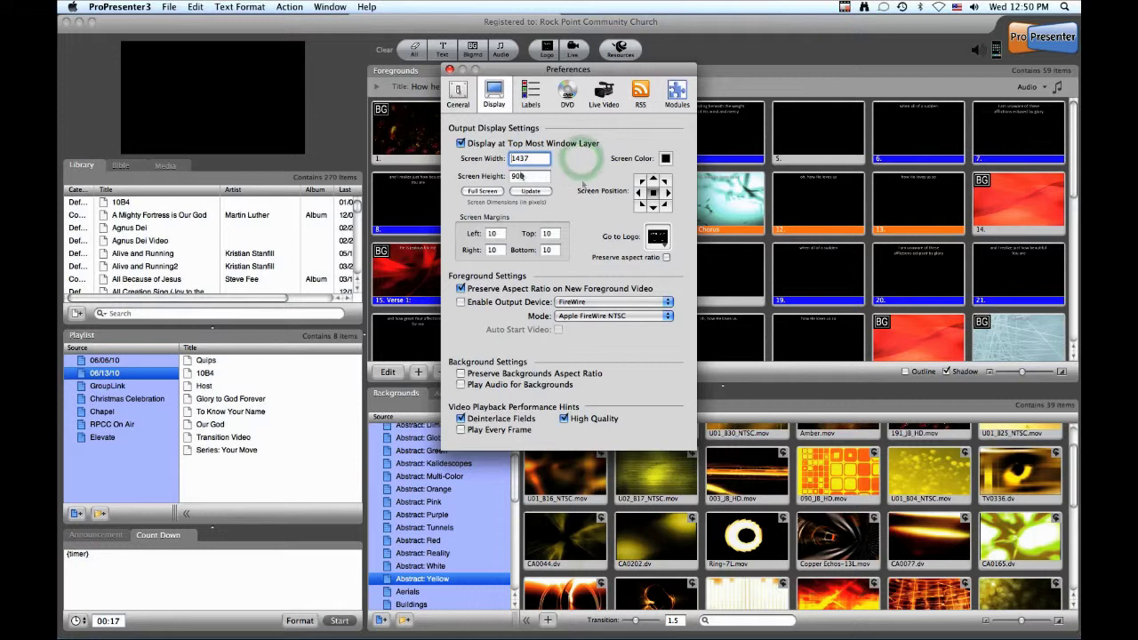
left_click(77, 9)
left_click(98, 63)
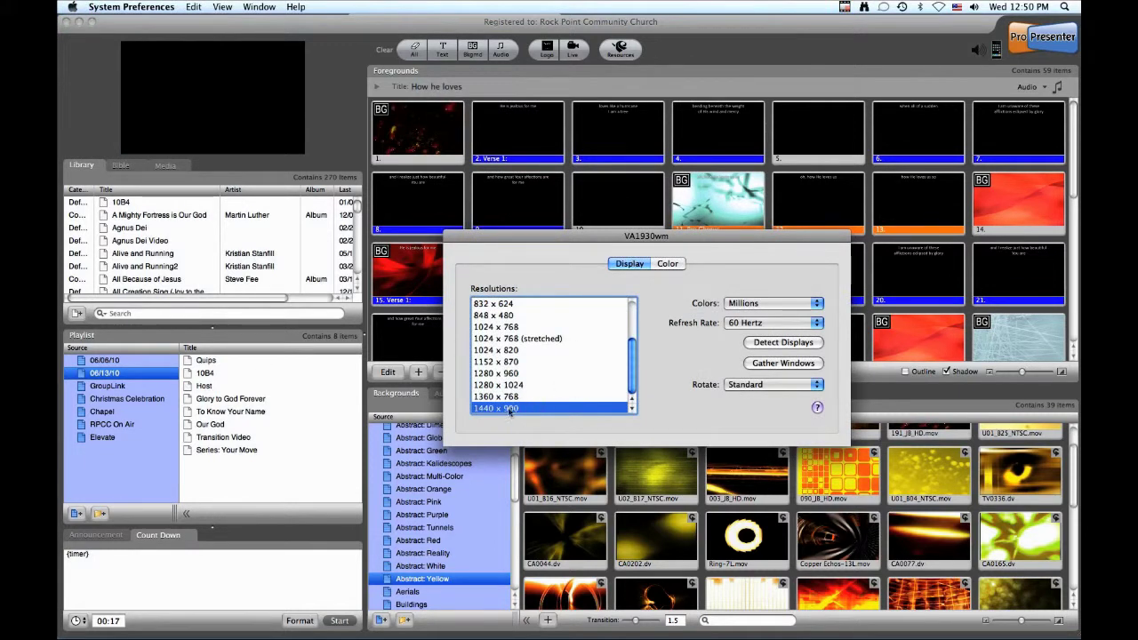
Step: Examine the VA1930wm monitor's colour profiles and refresh rate options, and quit System Preferences
left_click_drag(605, 242, 456, 306)
left_click(520, 327)
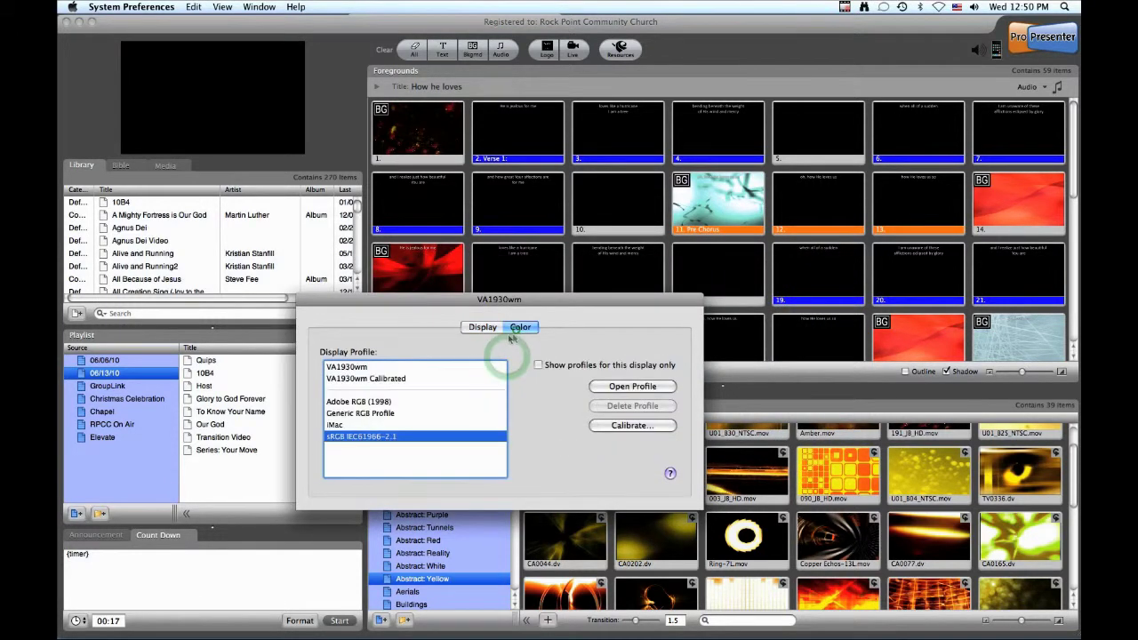
left_click(486, 330)
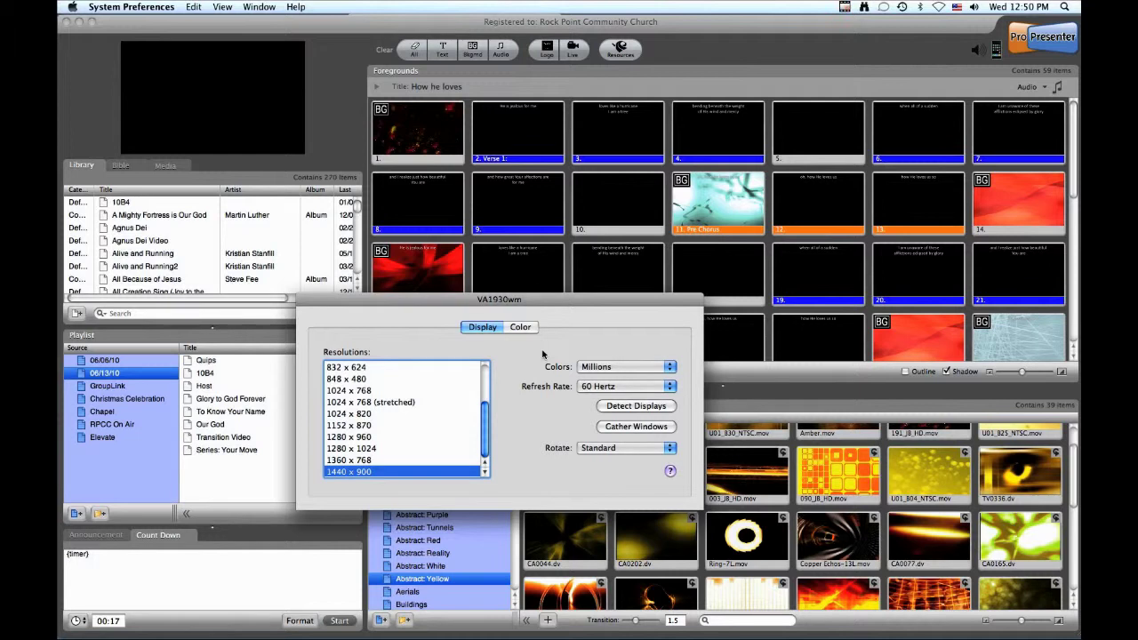
left_click(627, 387)
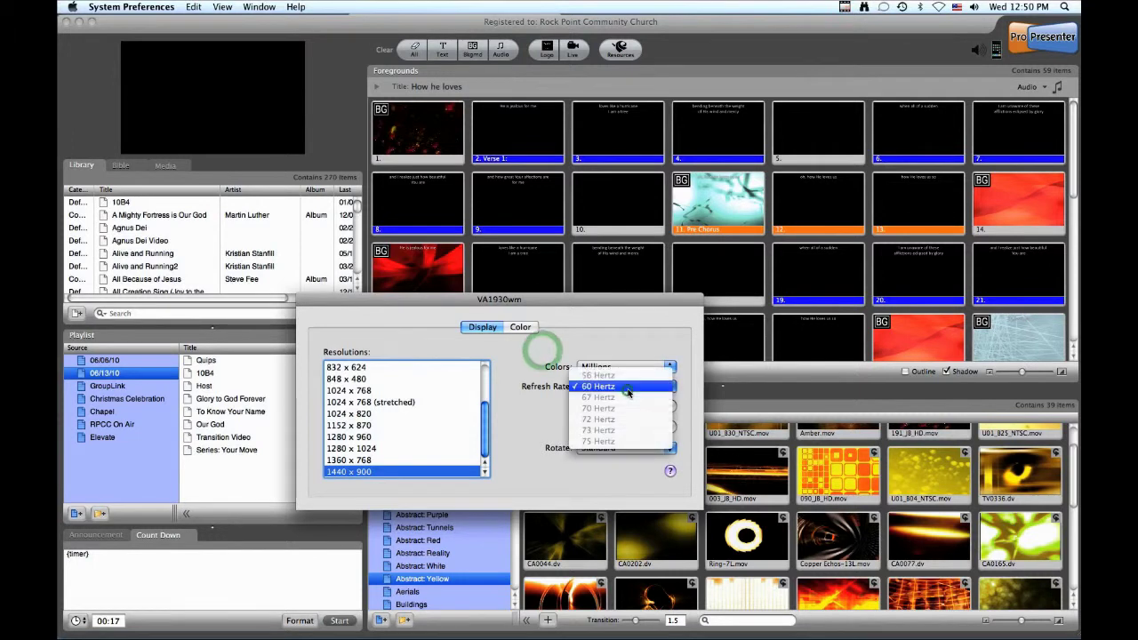
left_click(522, 404)
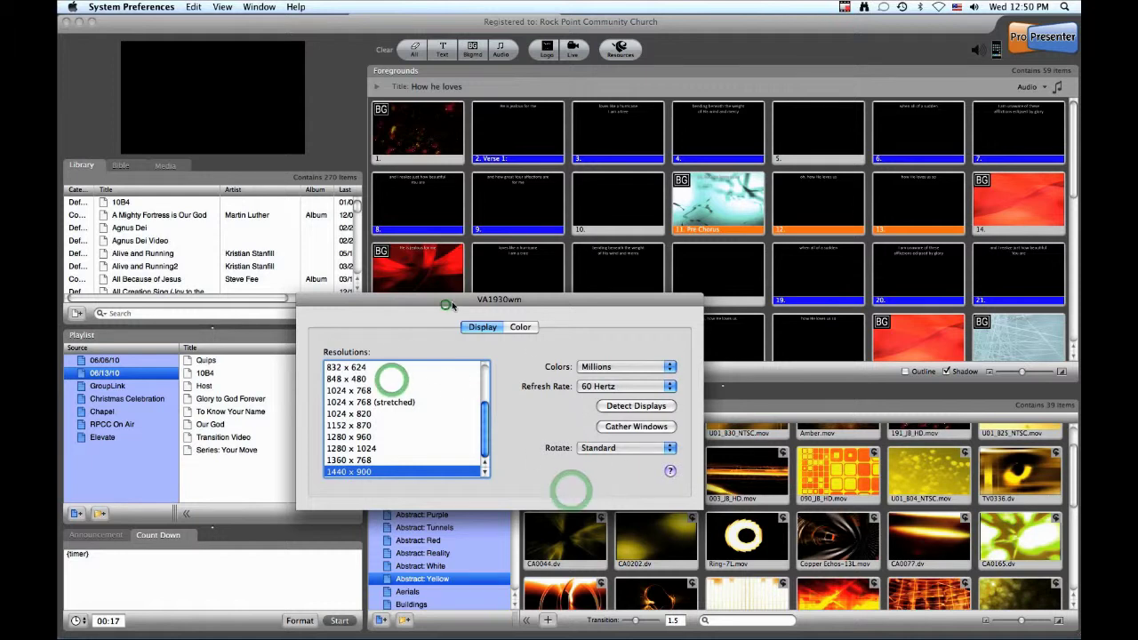
left_click_drag(510, 297, 566, 268)
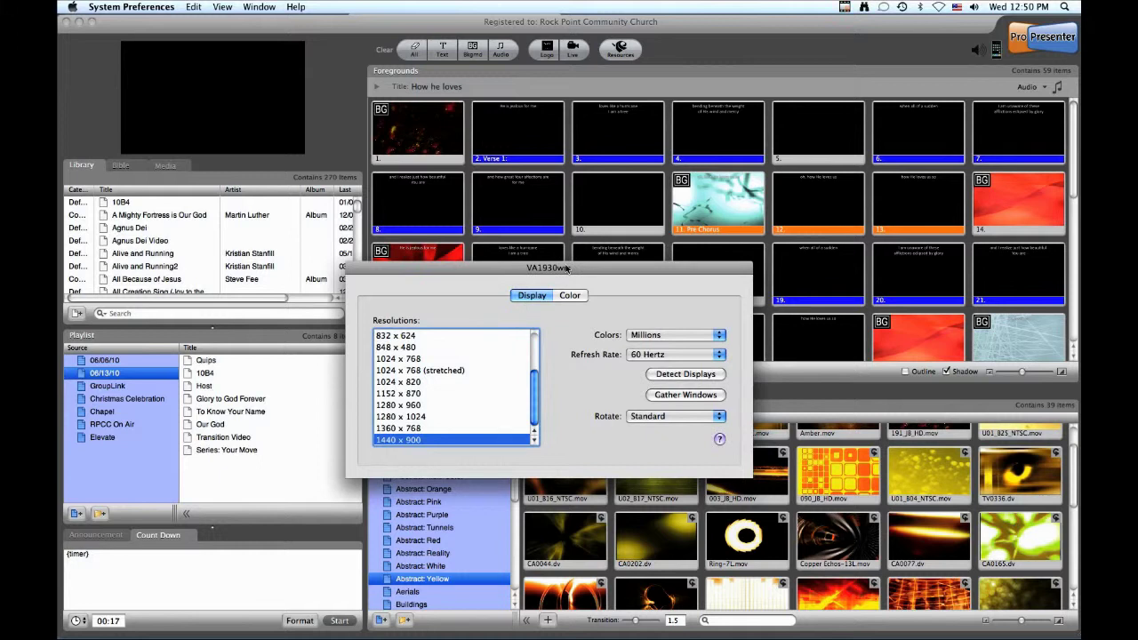
key("super+q")
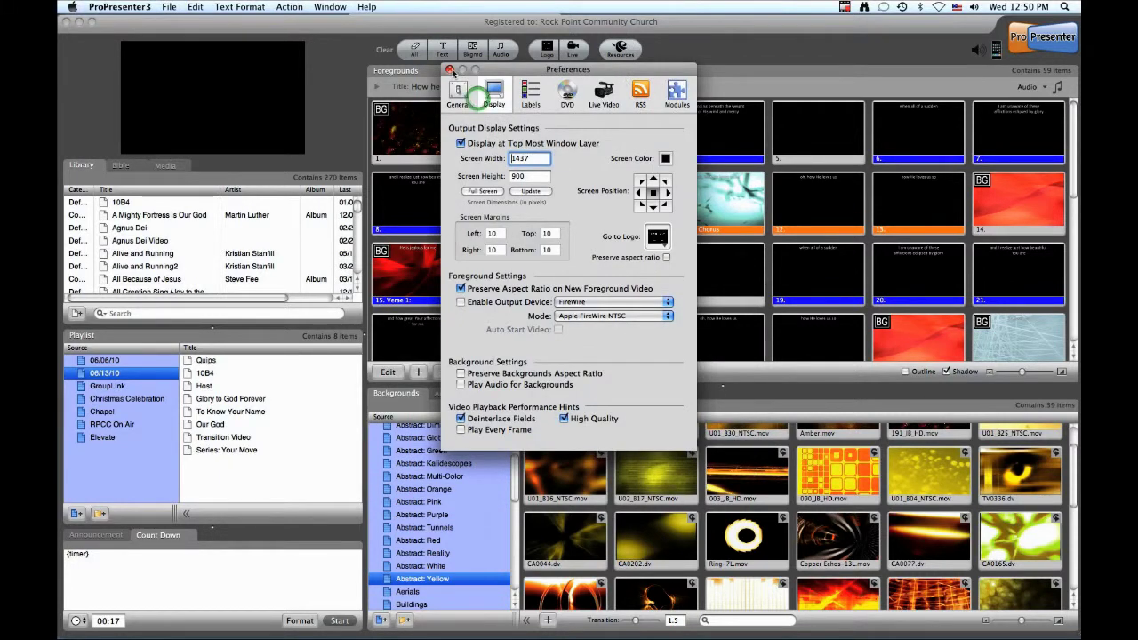
Step: Close the preferences window, reopen it to view the General settings, and close it again
left_click(449, 69)
left_click(147, 7)
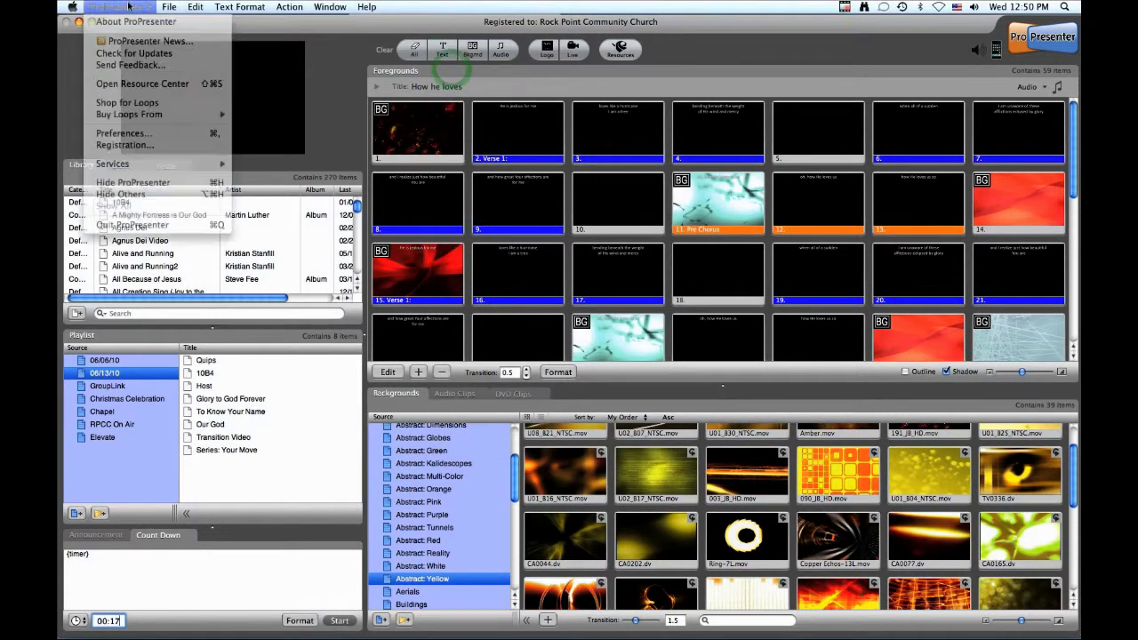
left_click(310, 104)
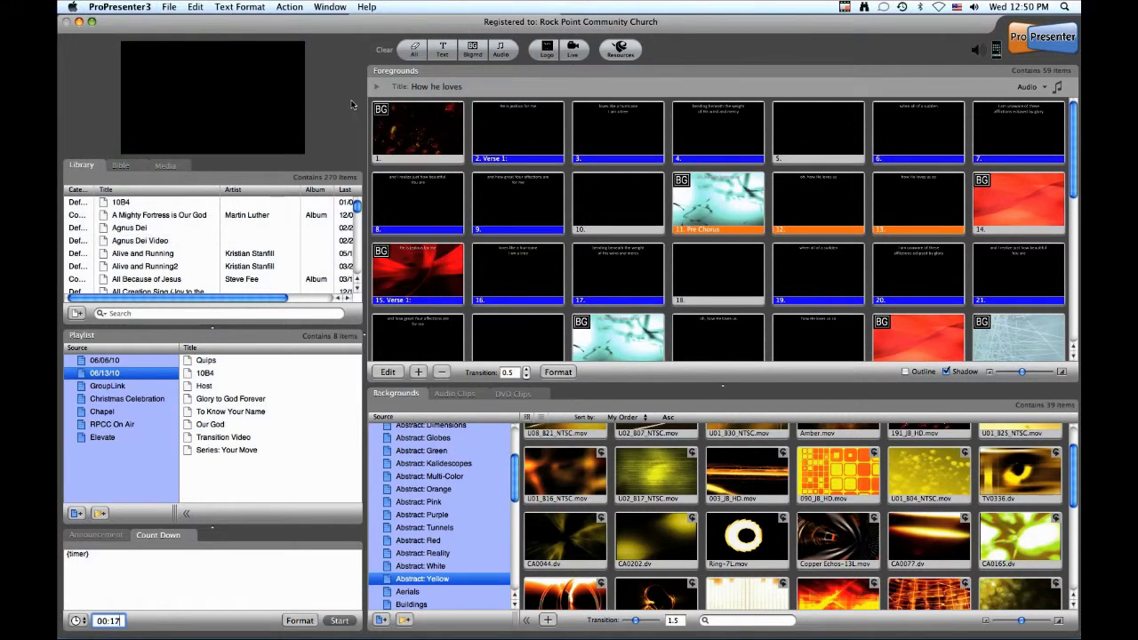
key("super+comma")
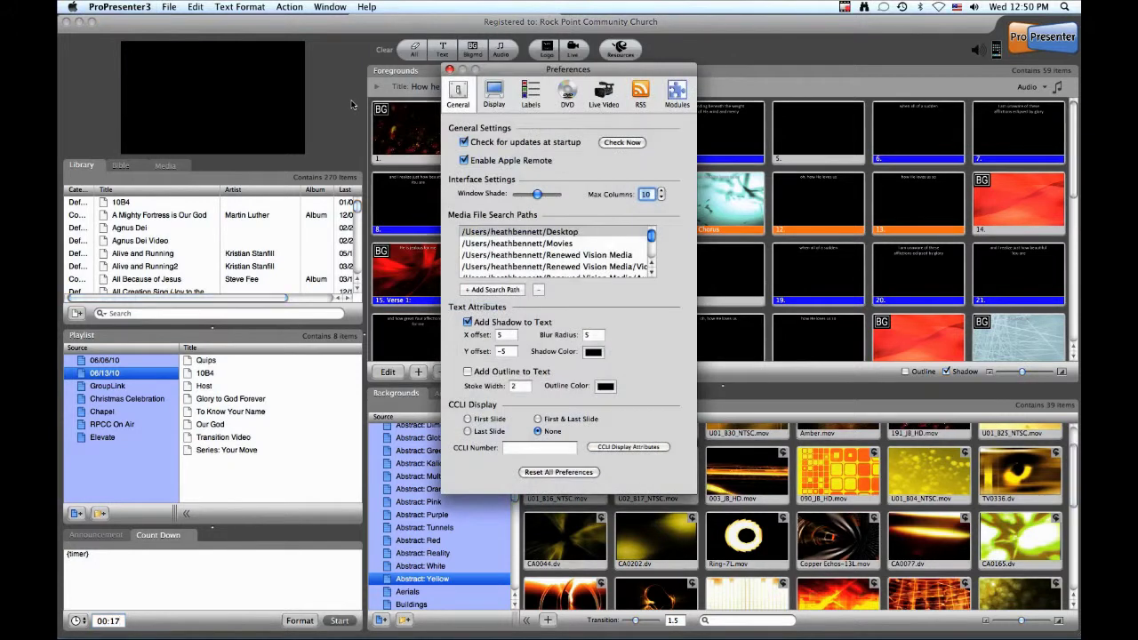
left_click(450, 70)
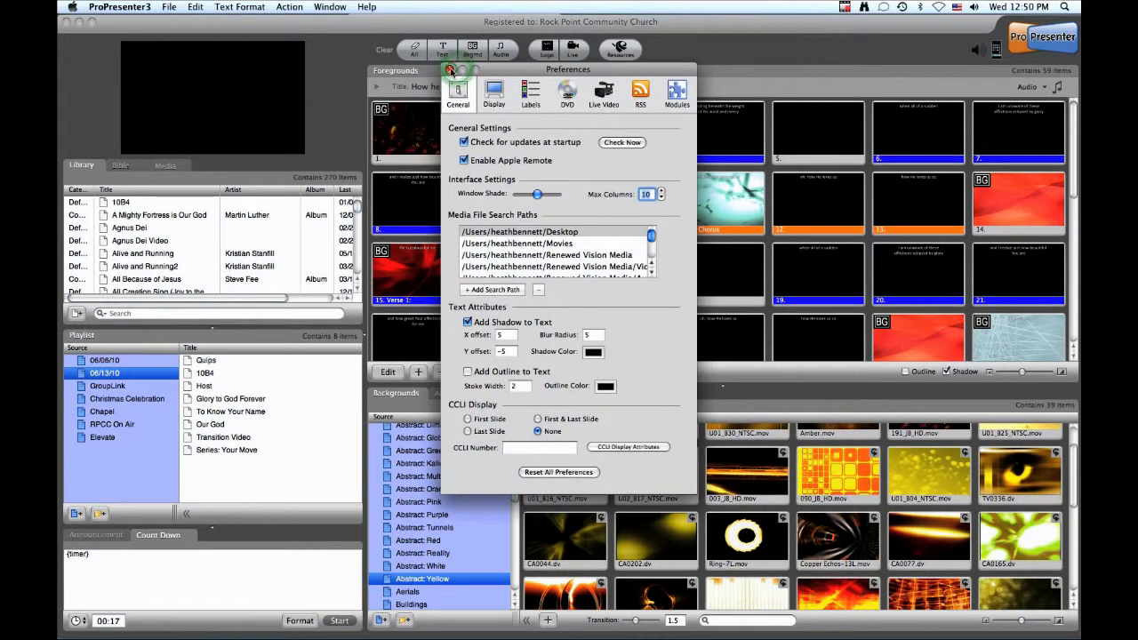
left_click(169, 7)
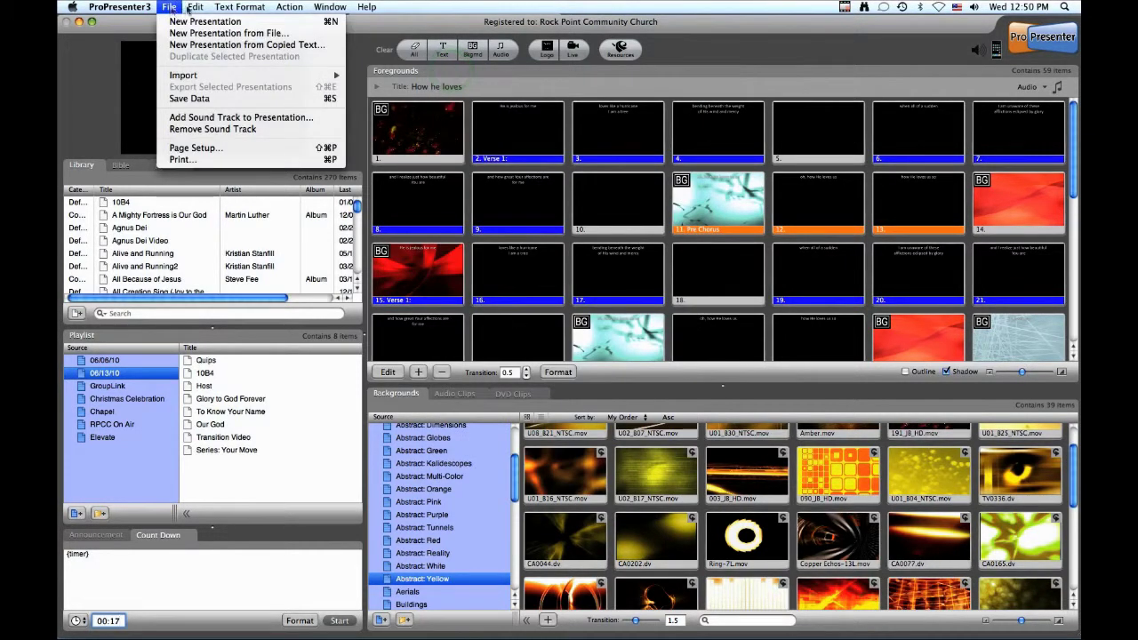
mouse_move(341, 8)
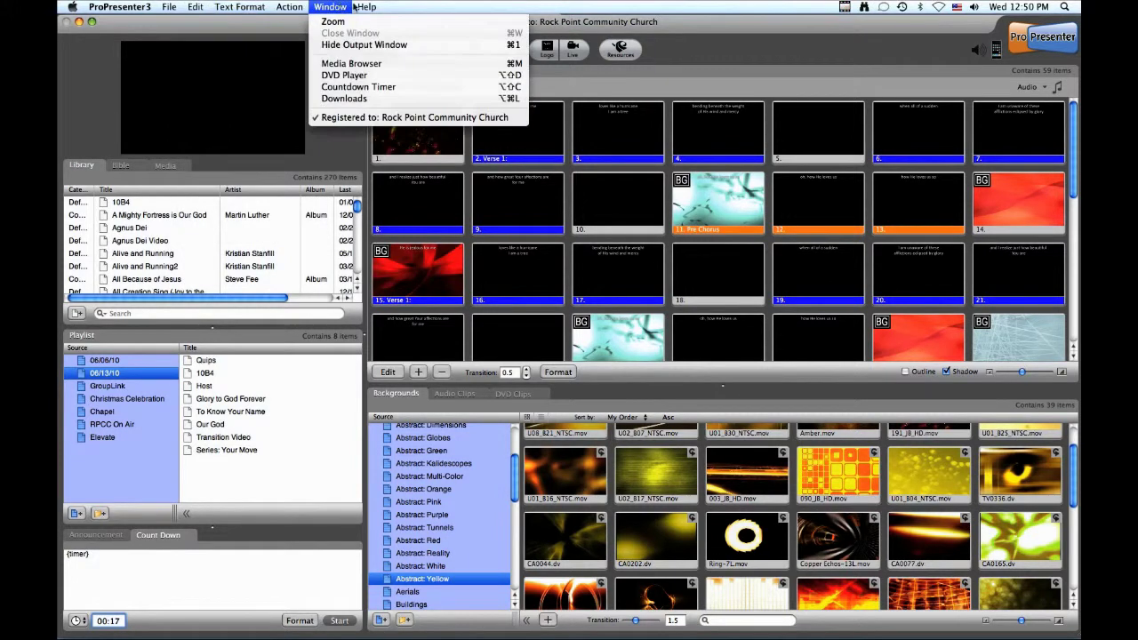
left_click(169, 8)
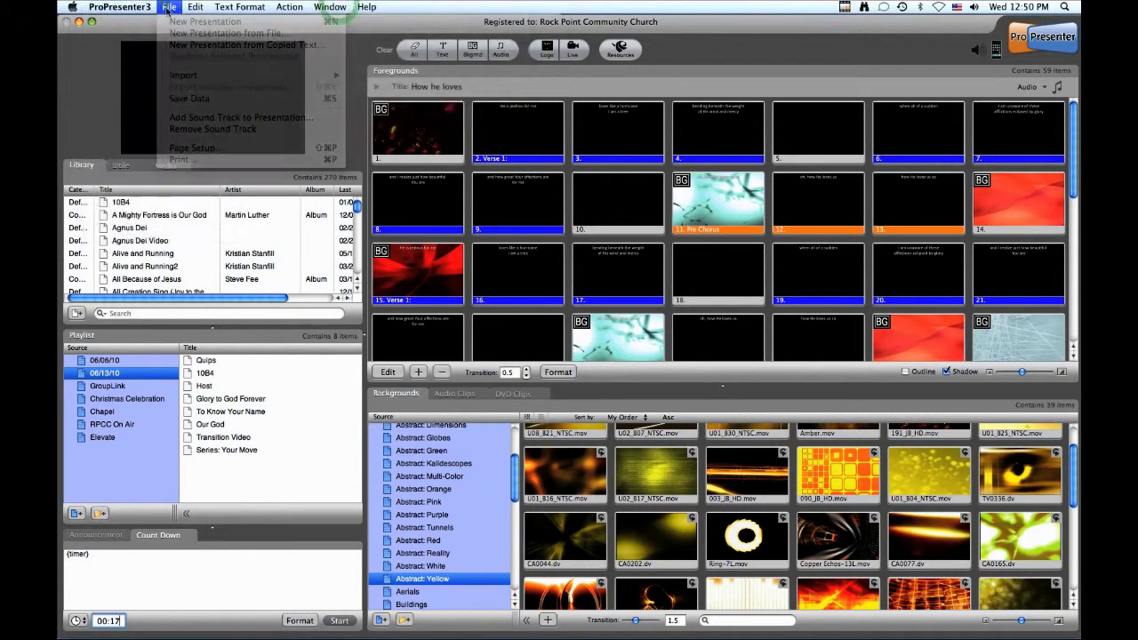
Step: Export all presentations in the 06/13/10 playlist to the Desktop as Pro Export 06-02-10 in ProPresenter Format
left_click(206, 362)
left_click(205, 451, "shift")
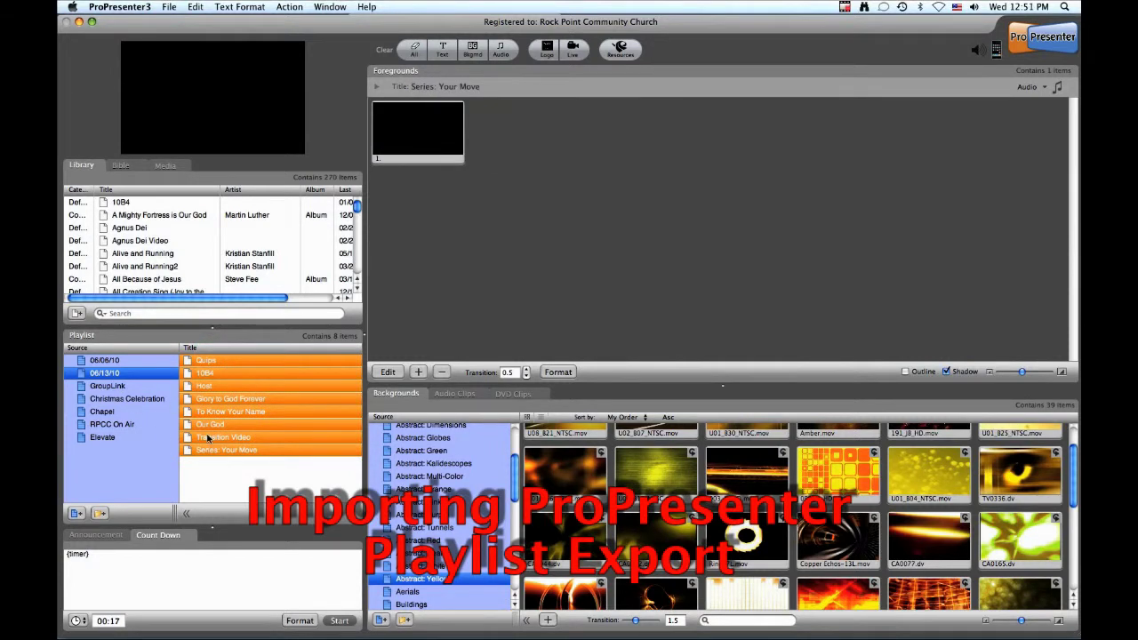
key("super+e")
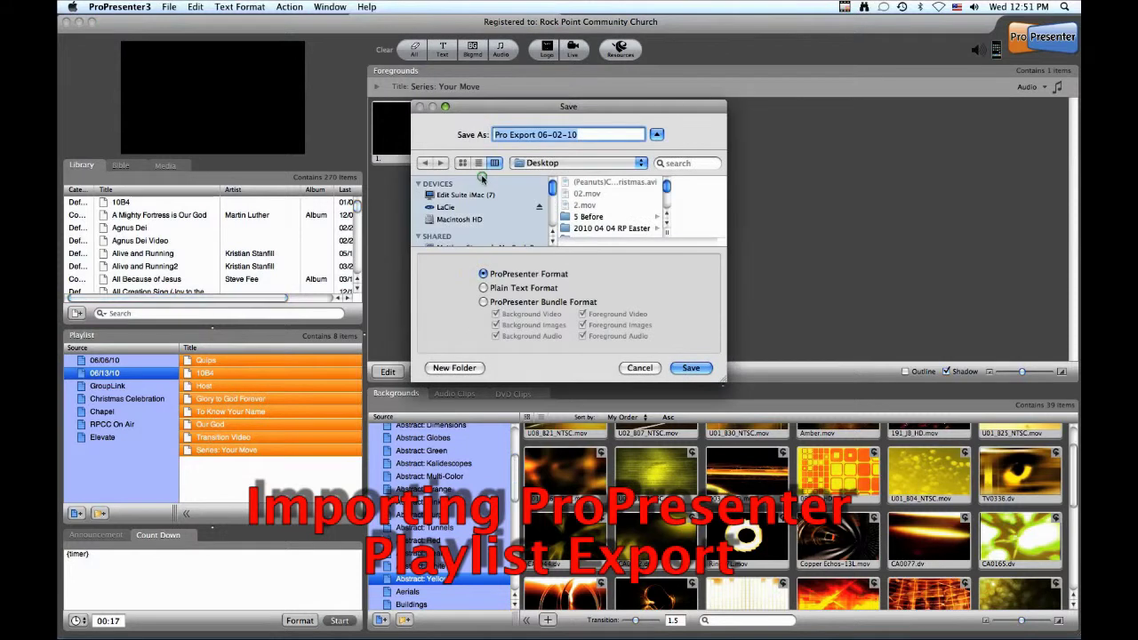
key("Return")
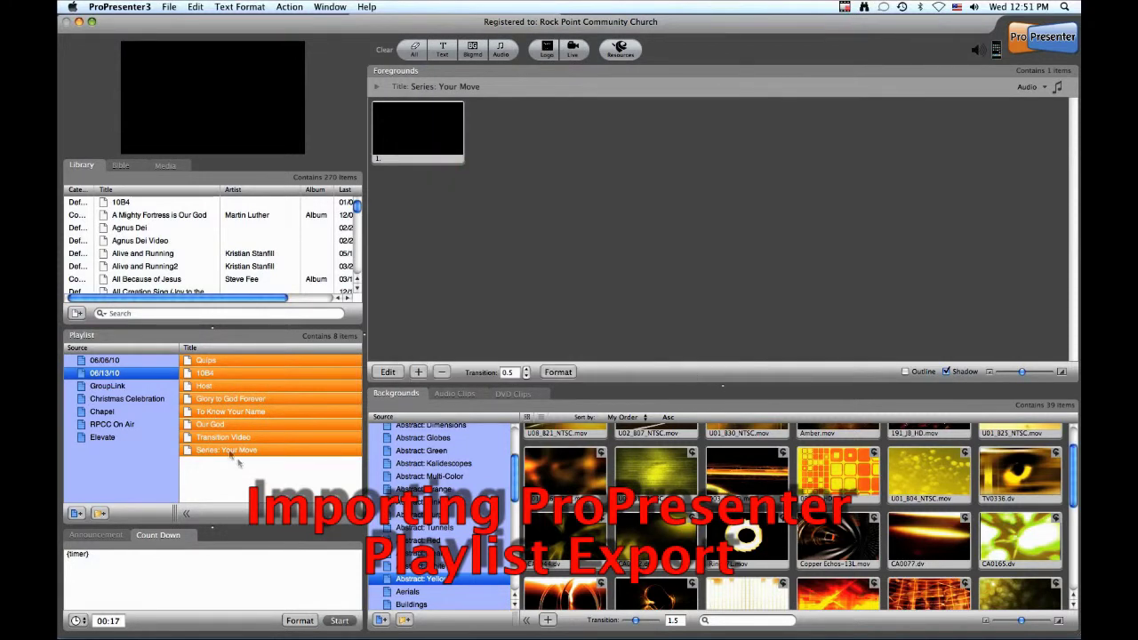
Step: Remove all the selected presentations from the 06/13/10 playlist, leaving that playlist selected
key("Delete")
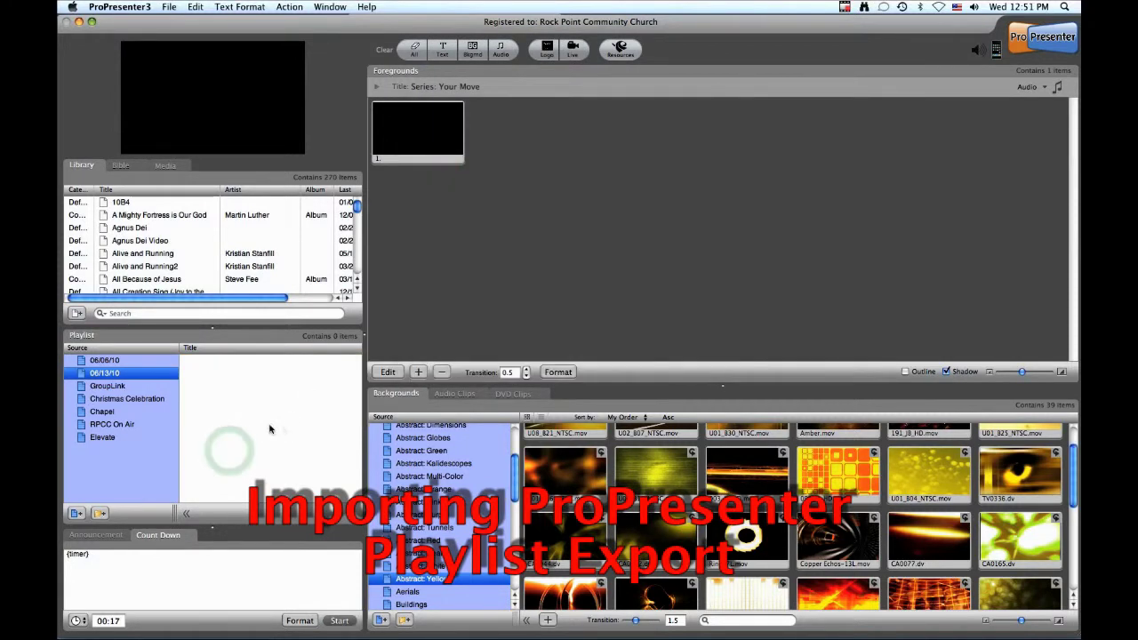
left_click(140, 445)
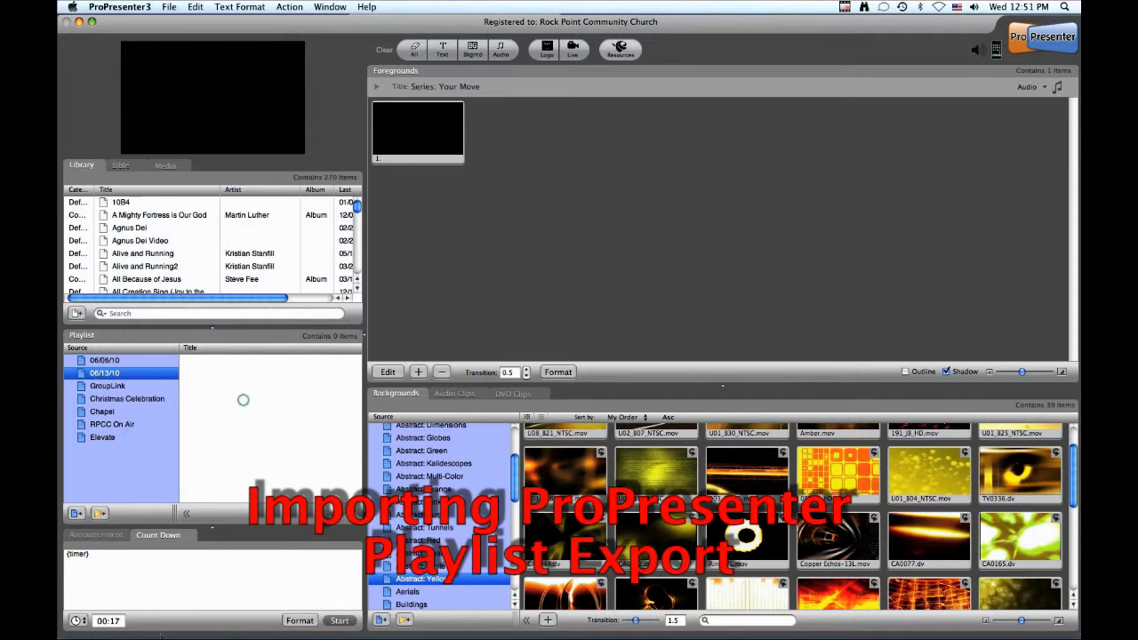
Step: Switch to Finder and open the Pro Export 06-02-10.pro file from the Desktop folder in ProPresenter
left_click(101, 594)
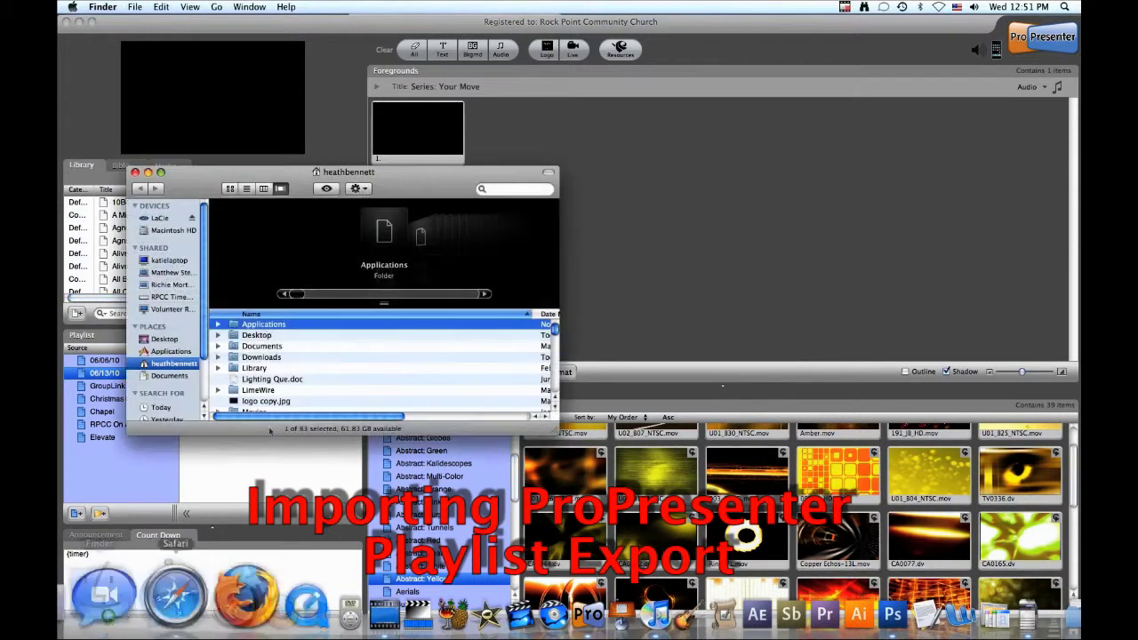
left_click(167, 340)
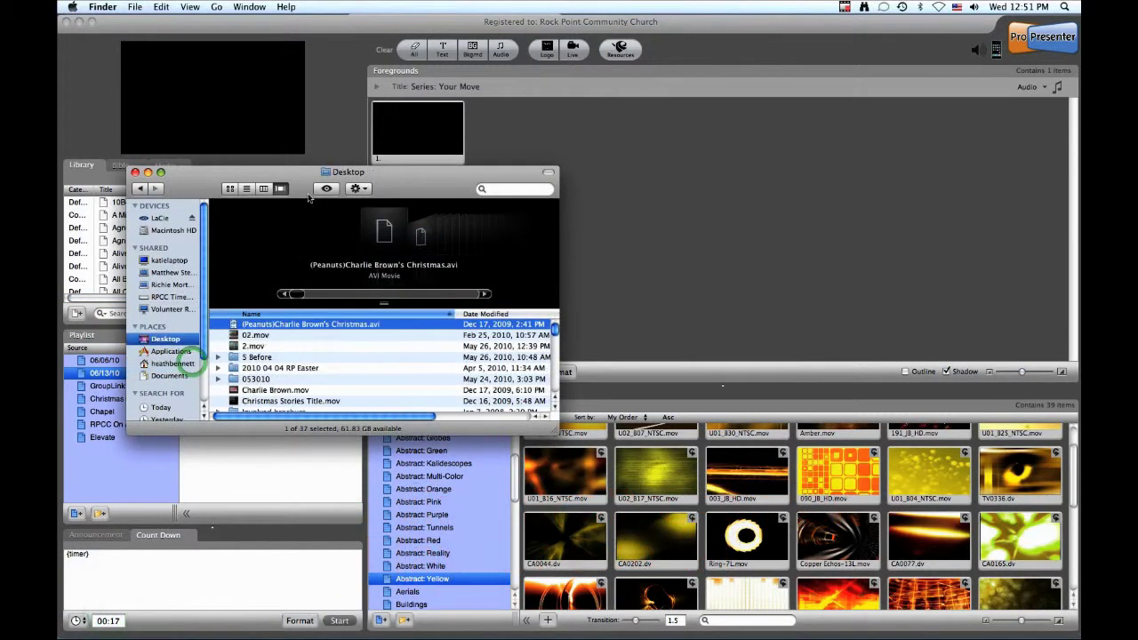
left_click_drag(308, 198, 677, 212)
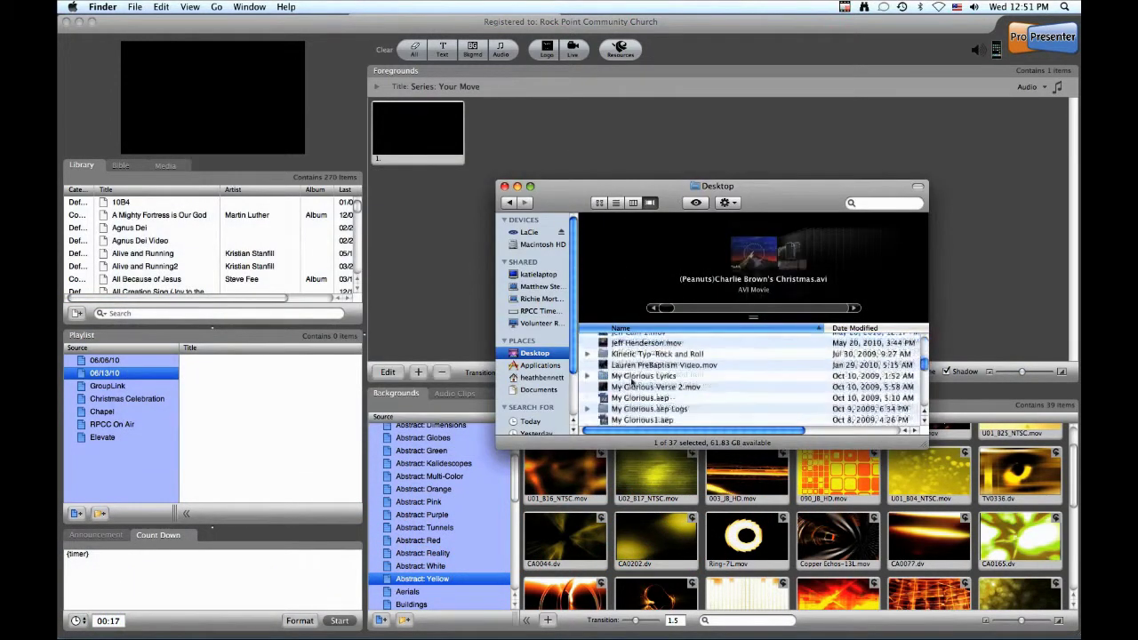
scroll(648, 382, "down", 10)
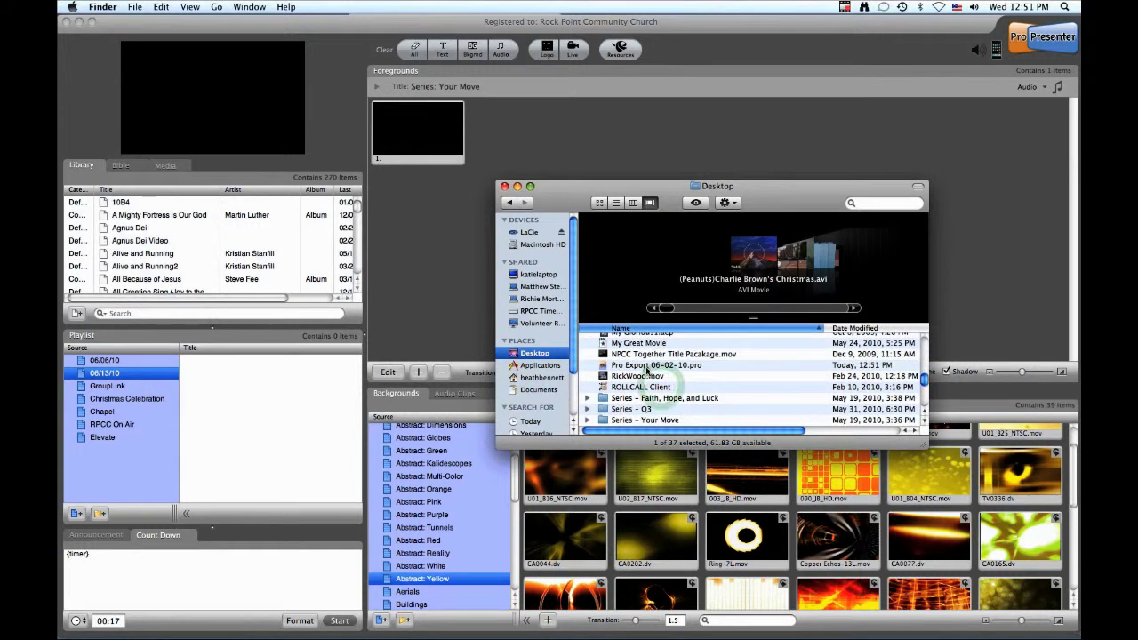
left_click(647, 365)
double_click(647, 365)
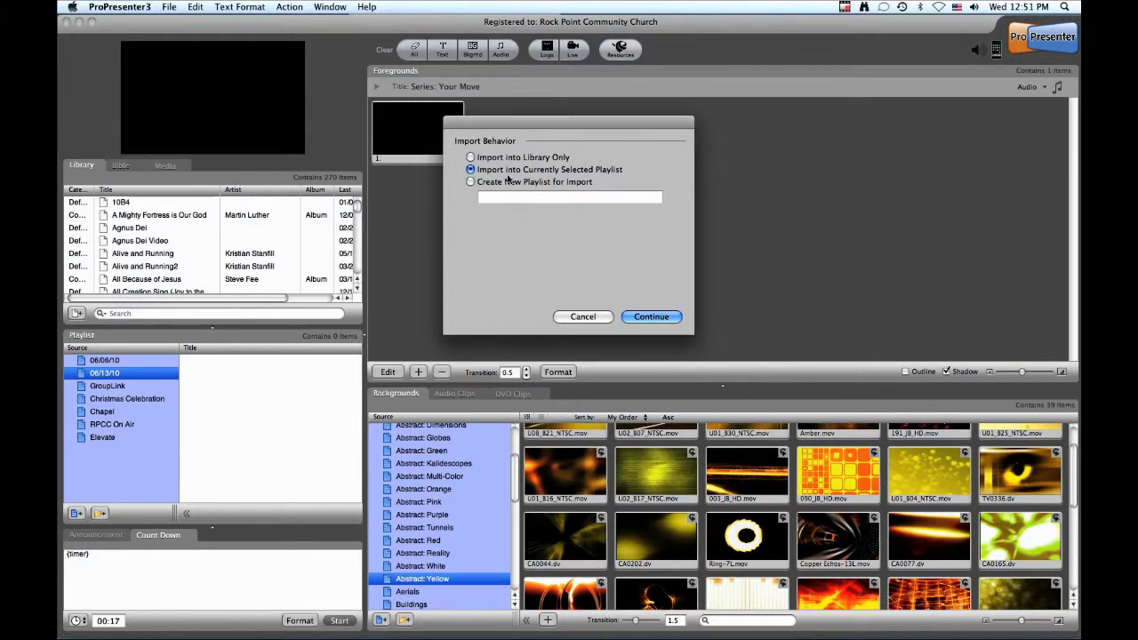
Step: Import the exported presentations into the currently selected playlist, writing over all versions that already exist in the library
left_click(507, 176)
left_click(641, 319)
left_click(427, 225)
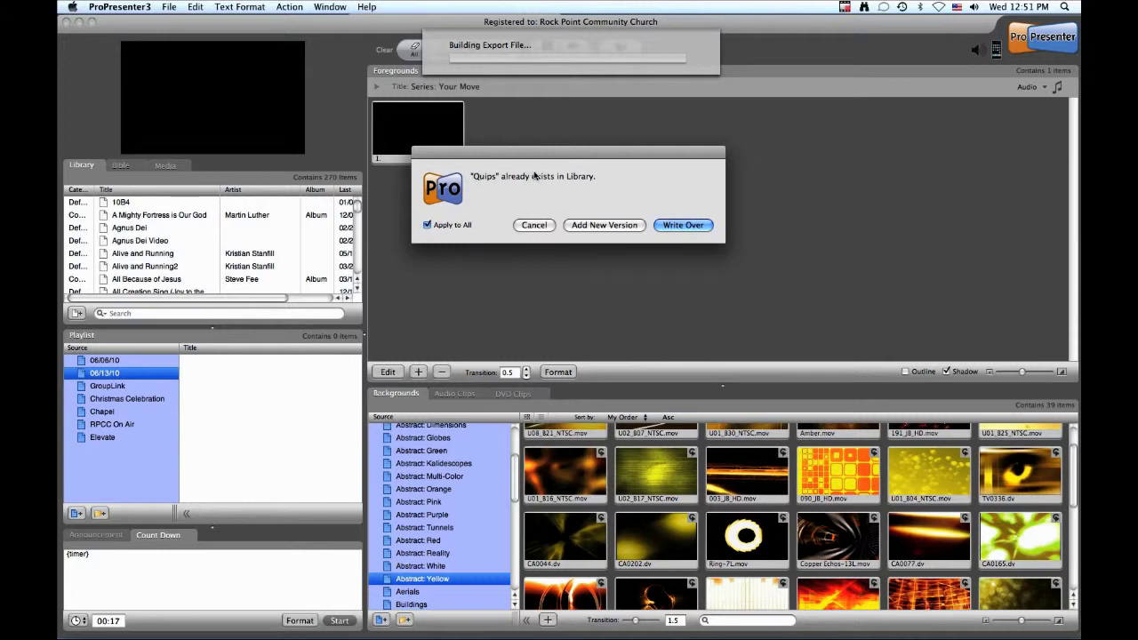
left_click(671, 225)
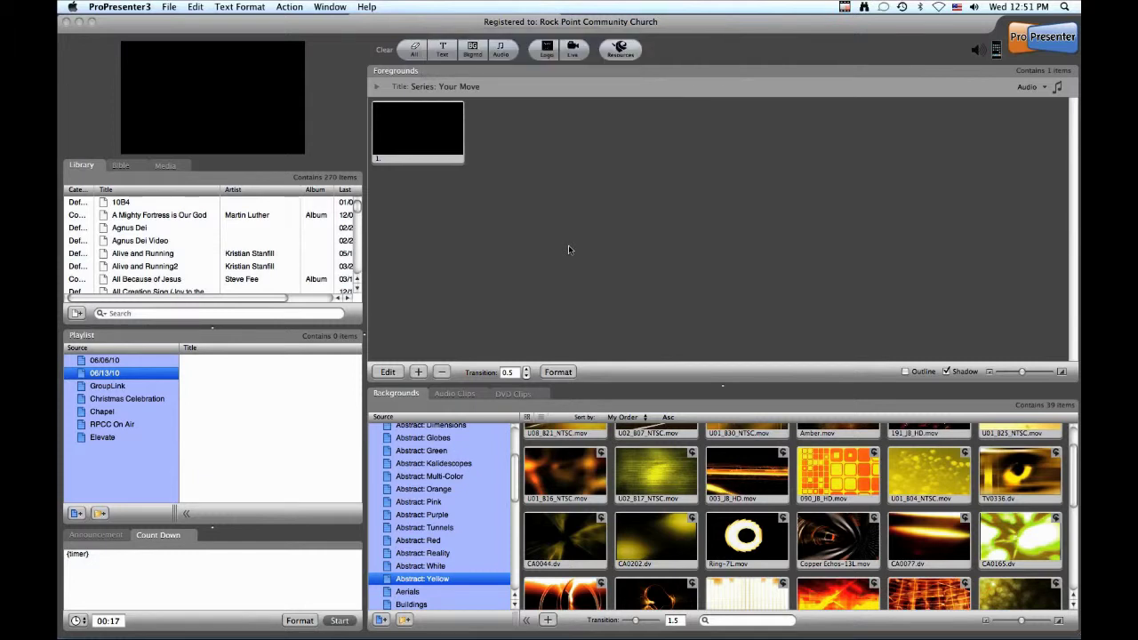
Step: Look through the imported presentations in the 06/13/10 playlist, including Glory to God Forever
left_click(253, 387)
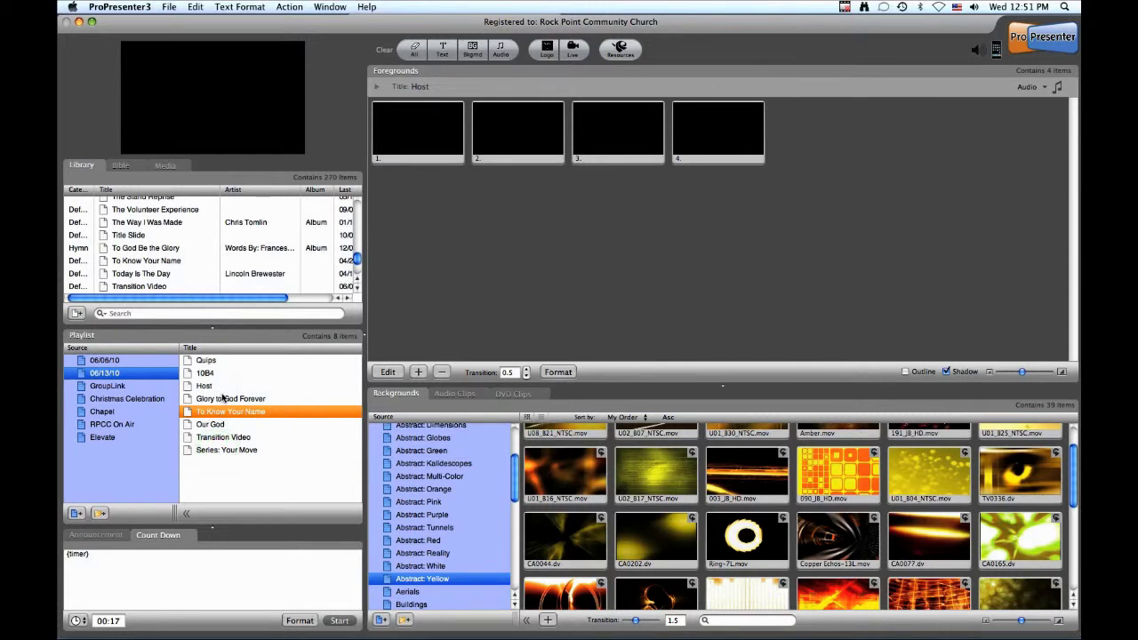
left_click(224, 398)
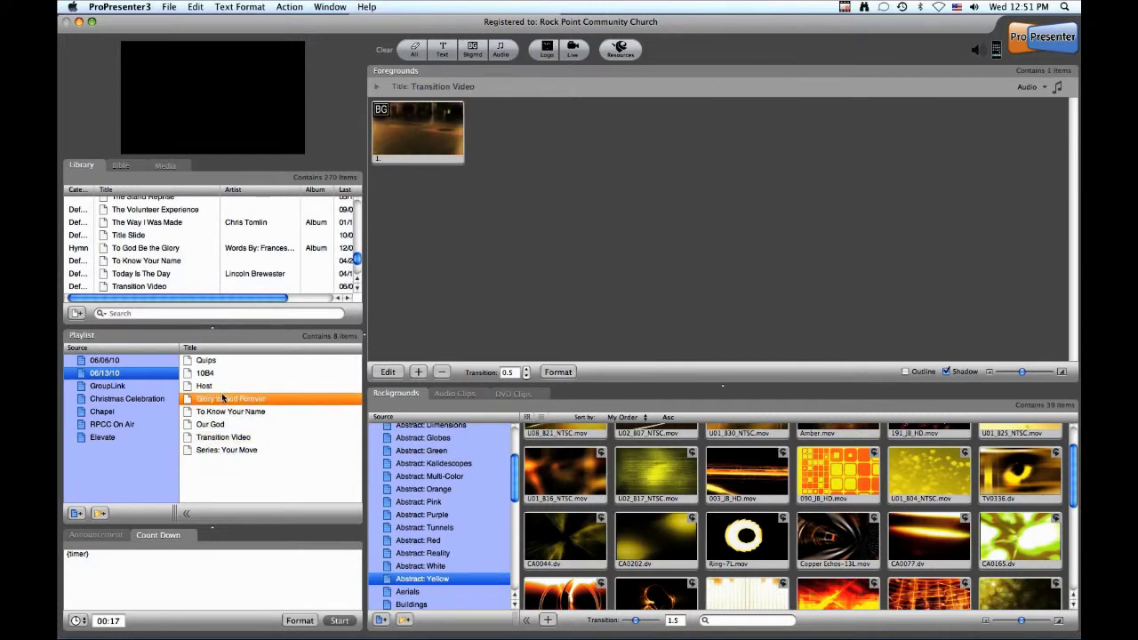